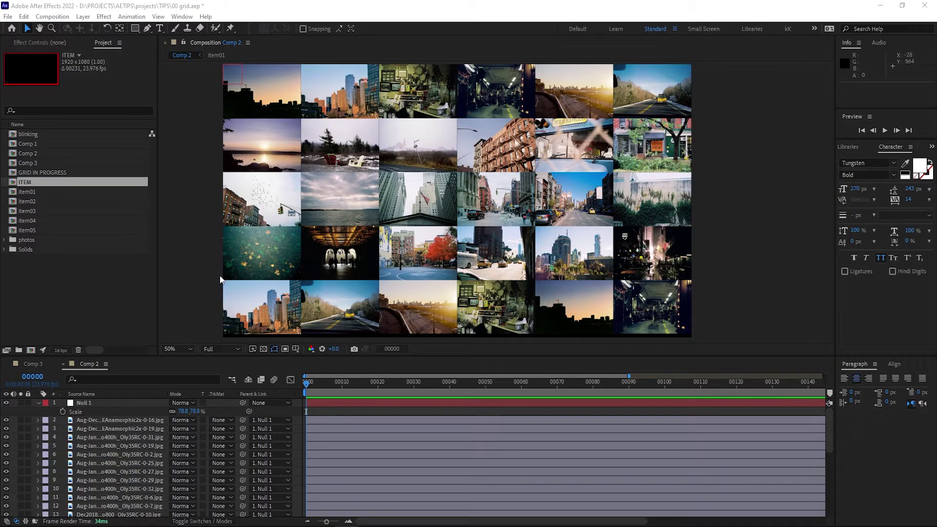
In Comp 2, set the Null 1 layer's per row slider to 6 and move two photo layers higher in the layer stack.
{"action": "left_click", "coordinate": [30, 364]}
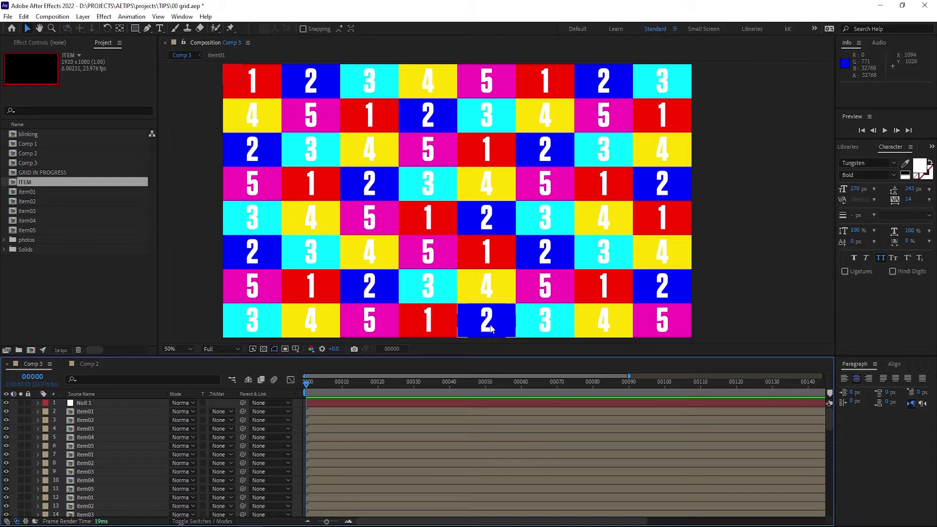
{"action": "left_click", "coordinate": [96, 365]}
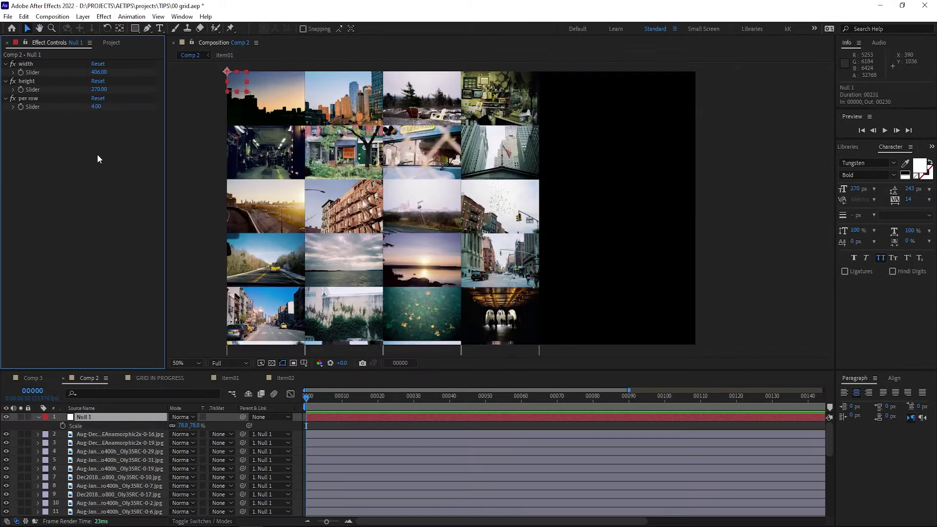
{"action": "left_click_drag", "start_coordinate": [95, 107], "coordinate": [97, 107]}
{"action": "left_click", "coordinate": [97, 107]}
{"action": "type", "text": "4"}
{"action": "key", "text": "Return"}
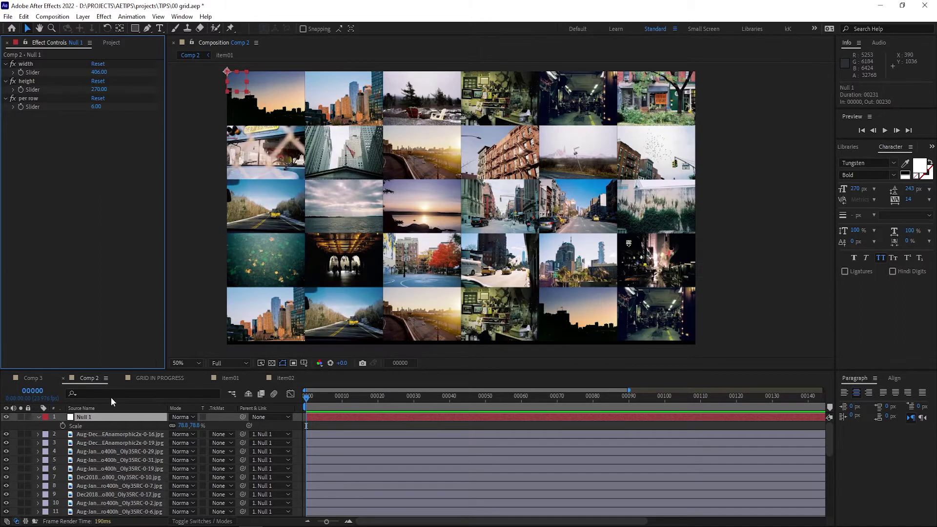
{"action": "left_click_drag", "start_coordinate": [112, 495], "coordinate": [112, 457]}
{"action": "left_click_drag", "start_coordinate": [116, 503], "coordinate": [111, 446]}
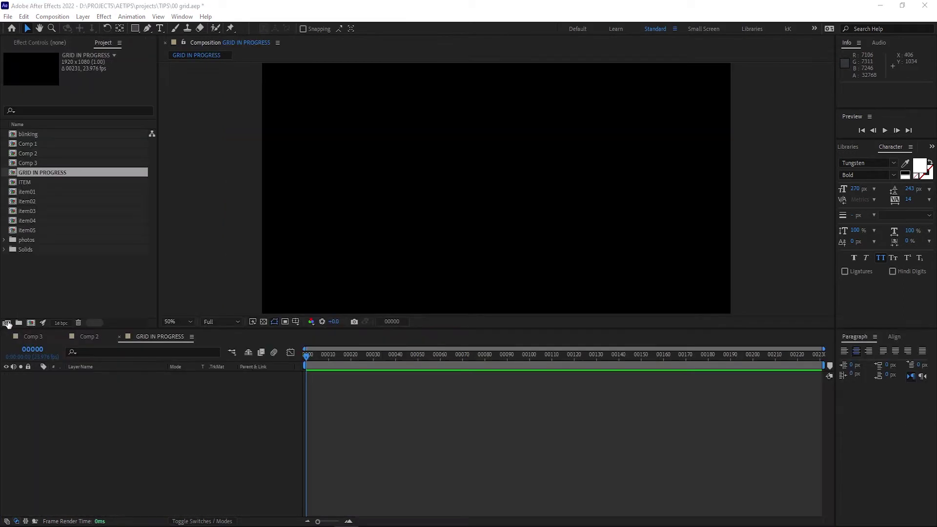
Add the ITEM comp to the GRID IN PROGRESS composition and create a null object named ANCHOR.
{"action": "left_click_drag", "start_coordinate": [24, 182], "coordinate": [99, 401]}
{"action": "right_click", "coordinate": [134, 423]}
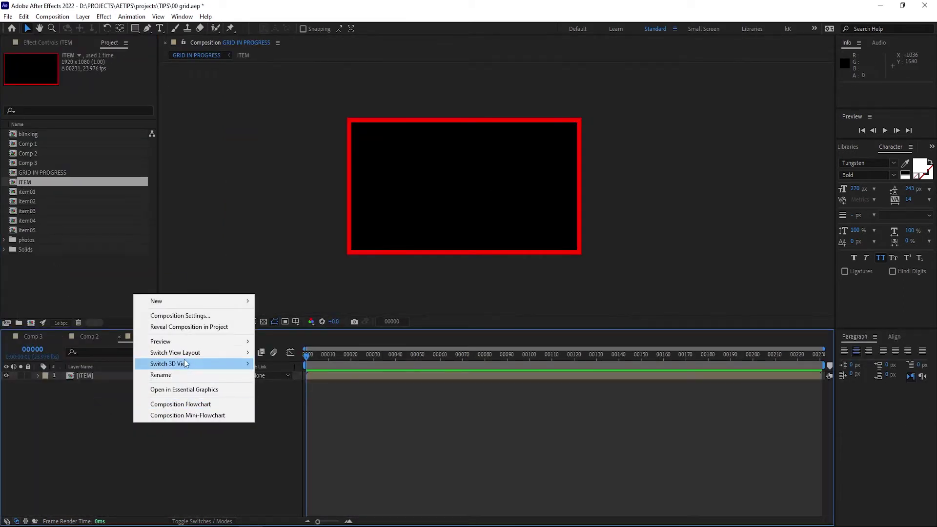
{"action": "mouse_move", "coordinate": [190, 300]}
{"action": "left_click", "coordinate": [284, 360]}
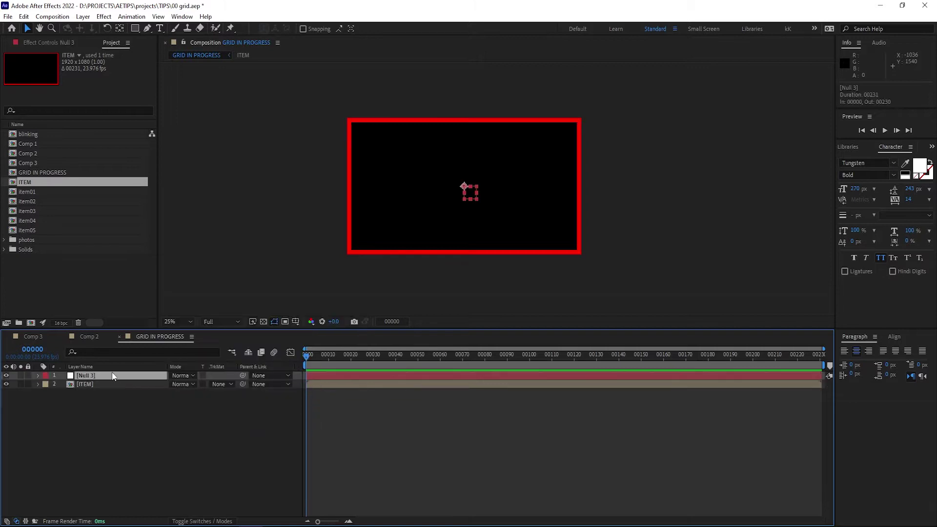
{"action": "key", "text": "Return"}
{"action": "type", "text": "ANCHOR"}
{"action": "key", "text": "Return"}
{"action": "left_click", "coordinate": [102, 397]}
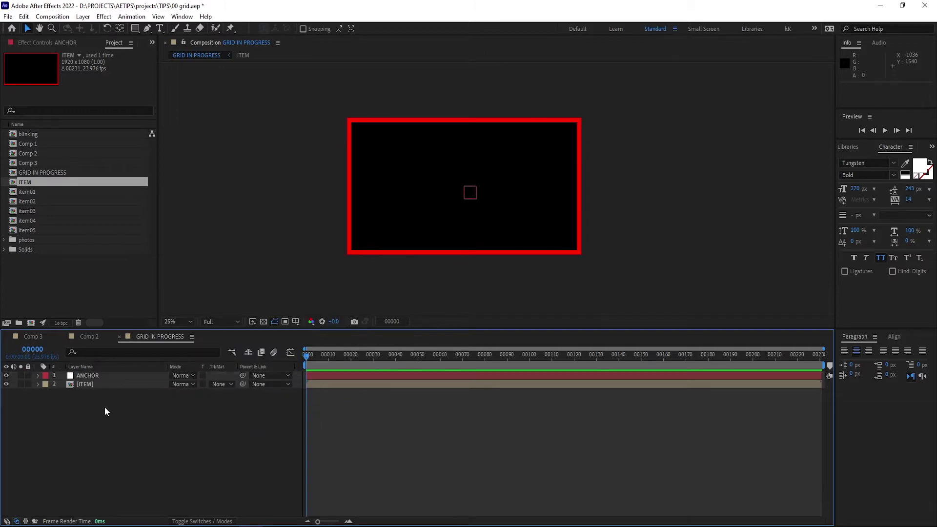
Set the ITEM layer's anchor point to 0, 0.
{"action": "left_click", "coordinate": [80, 385]}
{"action": "key", "text": "a"}
{"action": "left_click", "coordinate": [172, 393]}
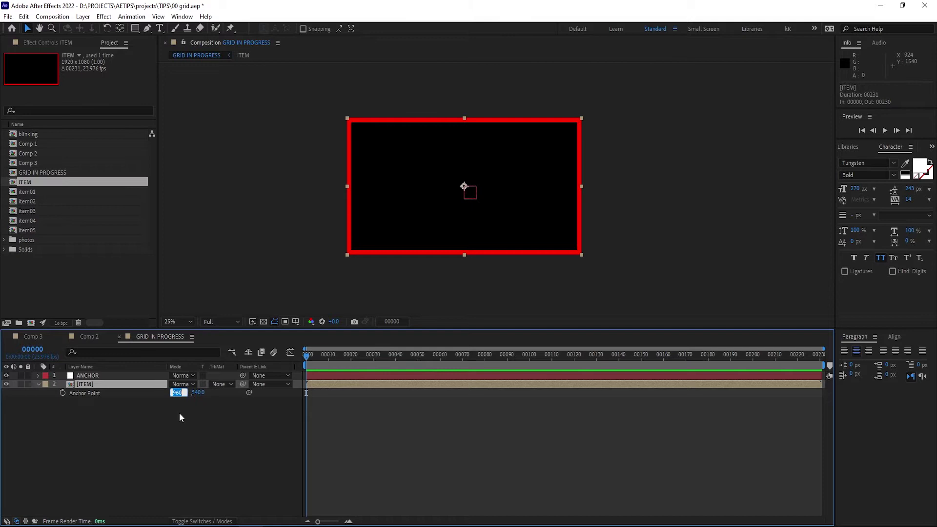
{"action": "type", "text": "0"}
{"action": "key", "text": "Tab"}
{"action": "type", "text": "0"}
{"action": "key", "text": "Return"}
Set the ITEM layer's position to 0, 0.
{"action": "left_click", "coordinate": [86, 385]}
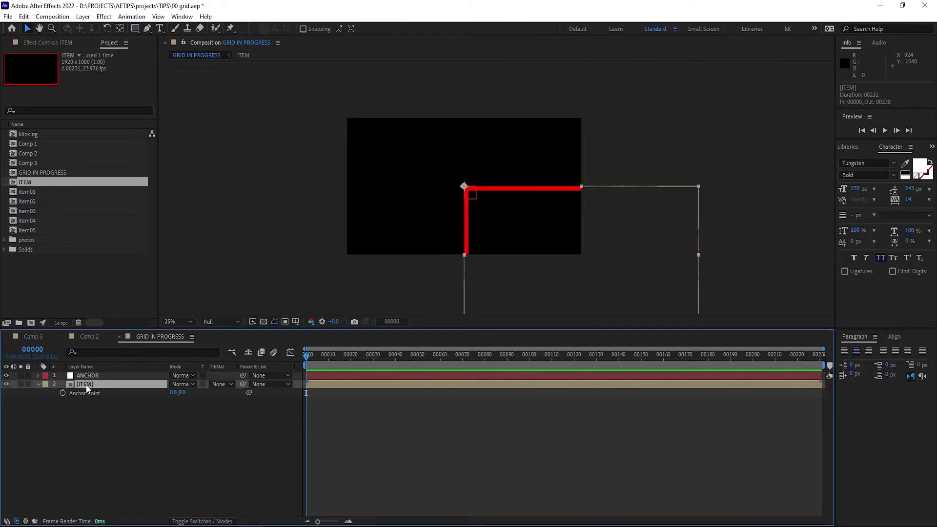
{"action": "type", "text": "p"}
{"action": "type", "text": "0"}
{"action": "key", "text": "Tab"}
{"action": "type", "text": "0"}
{"action": "key", "text": "Return"}
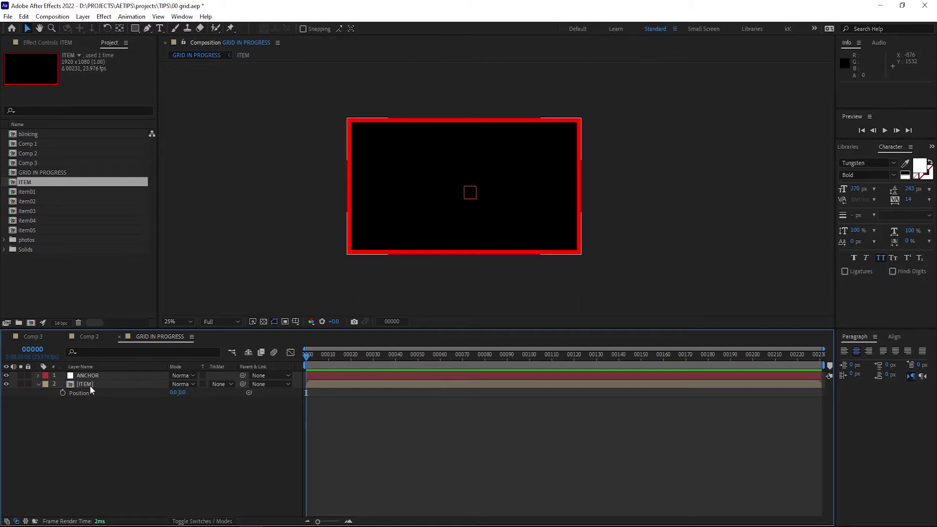
Set the ITEM layer's scale to 25%.
{"action": "left_click", "coordinate": [90, 385]}
{"action": "left_click", "coordinate": [188, 393]}
{"action": "type", "text": "25"}
{"action": "left_click", "coordinate": [179, 414]}
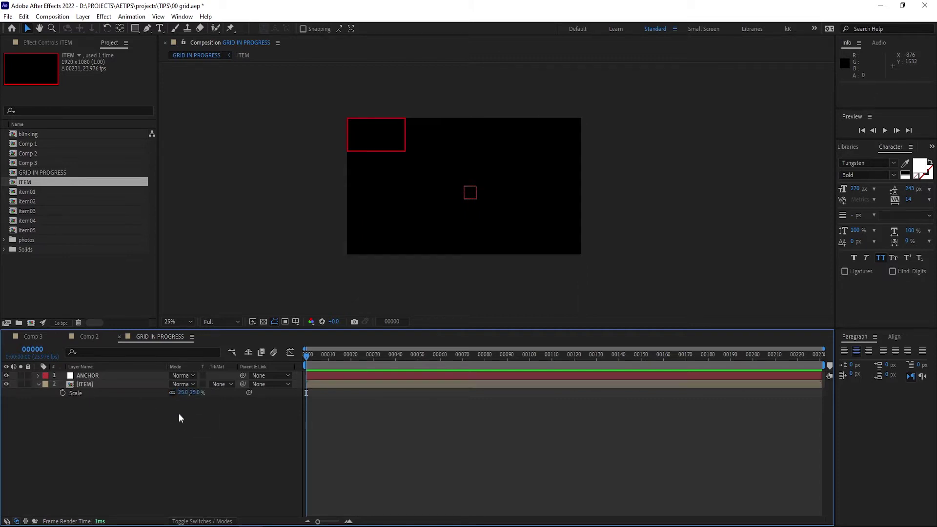
Add an expression to the ITEM layer's Position, starting with id = index-thisComp.layer("ANCHOR").index - 1;.
{"action": "left_click", "coordinate": [109, 386]}
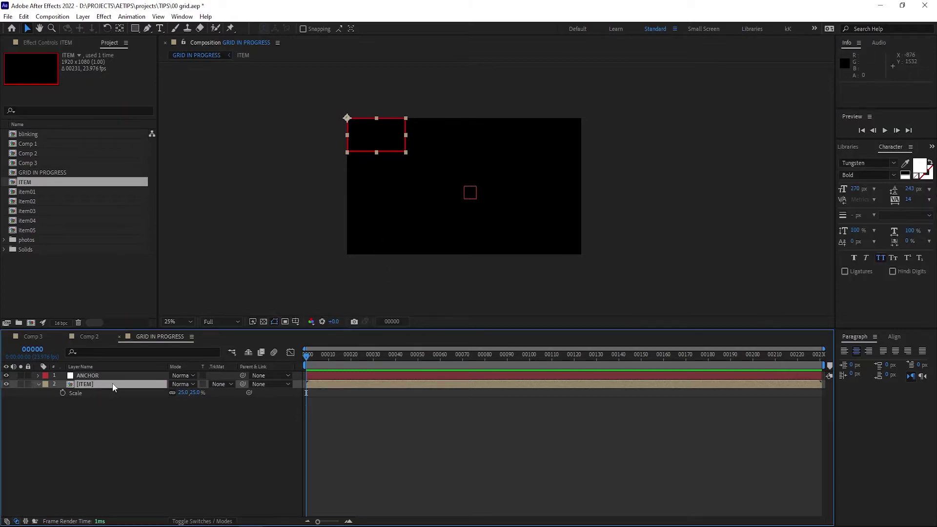
{"action": "key", "text": "p"}
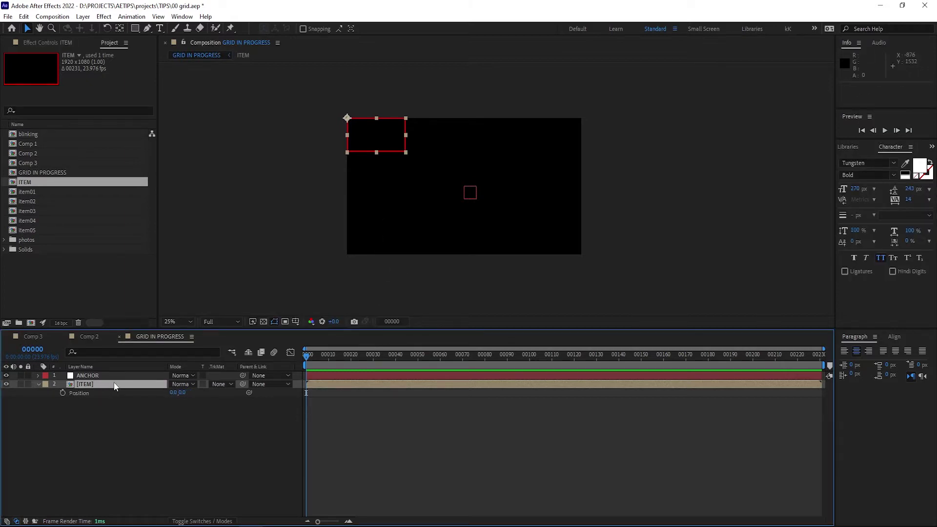
{"action": "left_click", "coordinate": [63, 393], "text": "alt"}
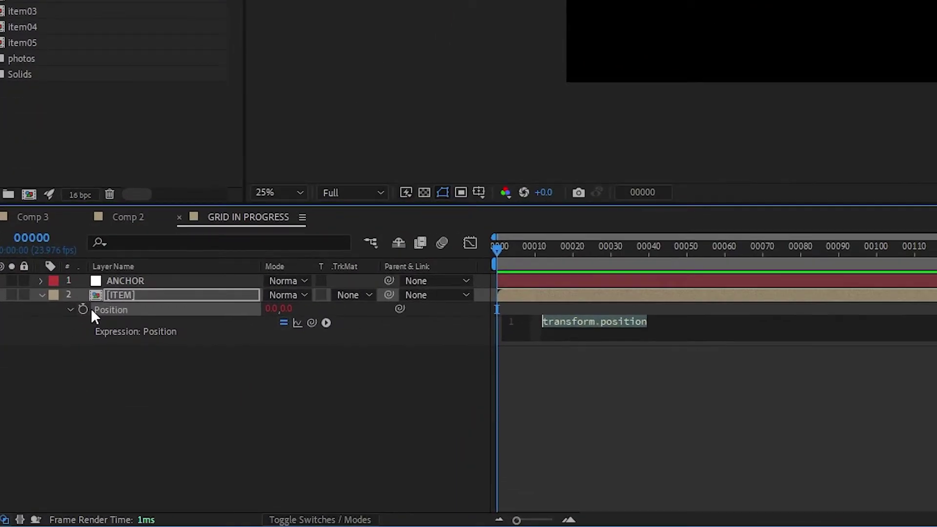
{"action": "type", "text": "td"}
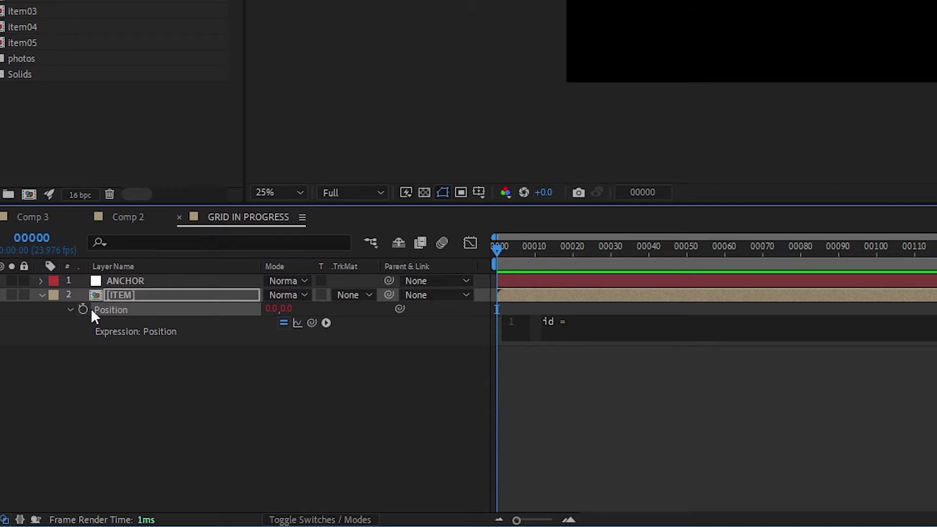
{"action": "type", "text": " = index"}
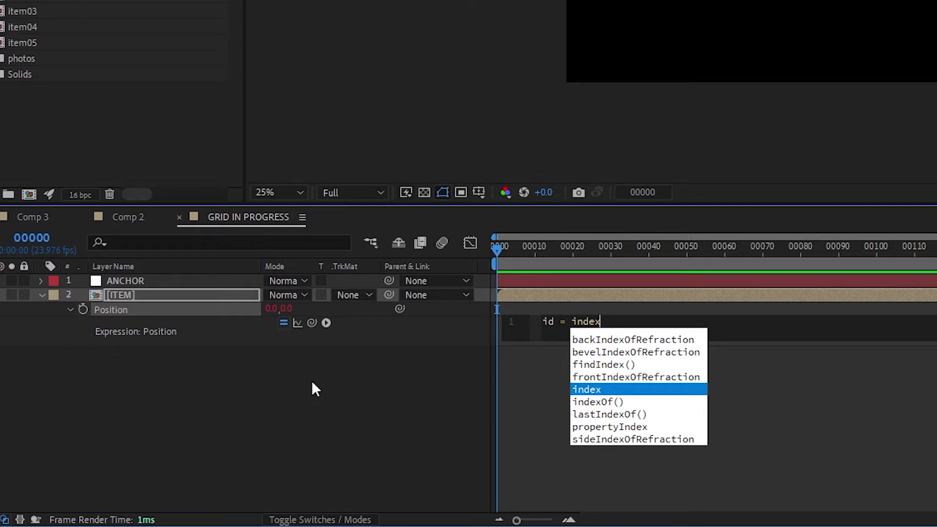
{"action": "type", "text": "-"}
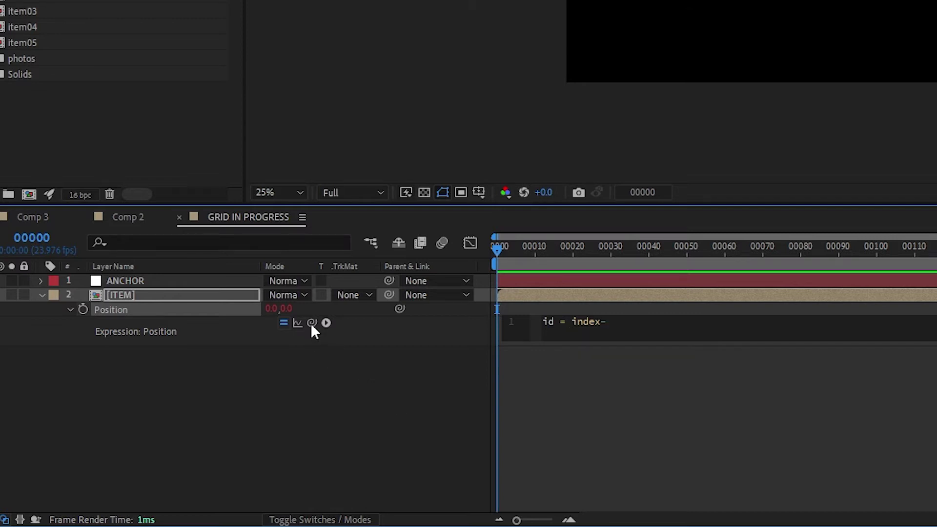
{"action": "left_click_drag", "start_coordinate": [311, 323], "coordinate": [135, 283]}
{"action": "type", "text": ".index"}
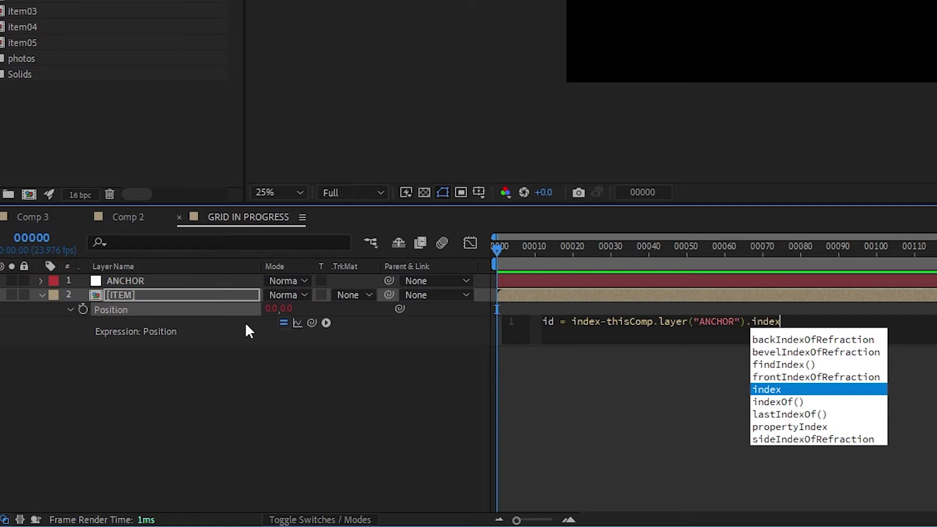
{"action": "type", "text": " - 1"}
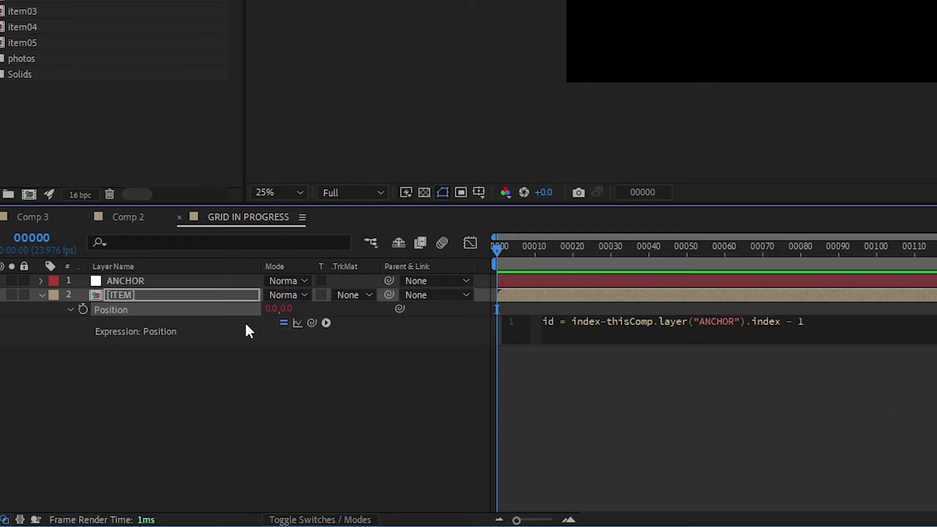
{"action": "type", "text": ";"}
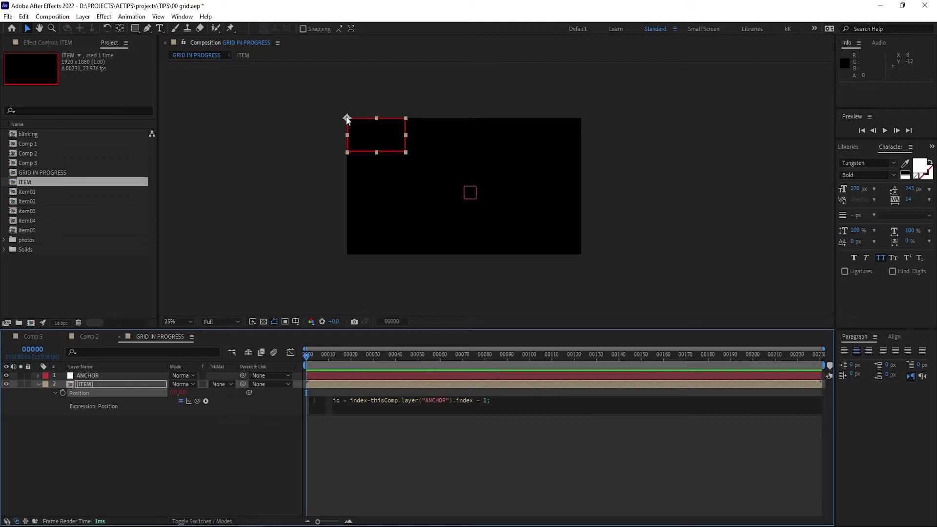
Add the variables w = 480;, h = 270; and itemsPerRow = 4; to the Position expression on separate lines.
{"action": "key", "text": "Return"}
{"action": "type", "text": "w ="}
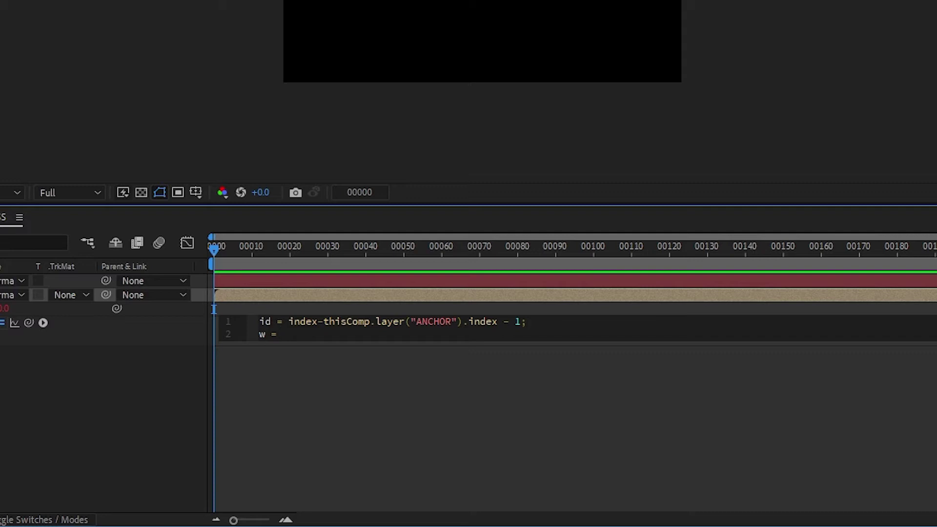
{"action": "type", "text": " 480;"}
{"action": "key", "text": "Return"}
{"action": "type", "text": "h = 270;"}
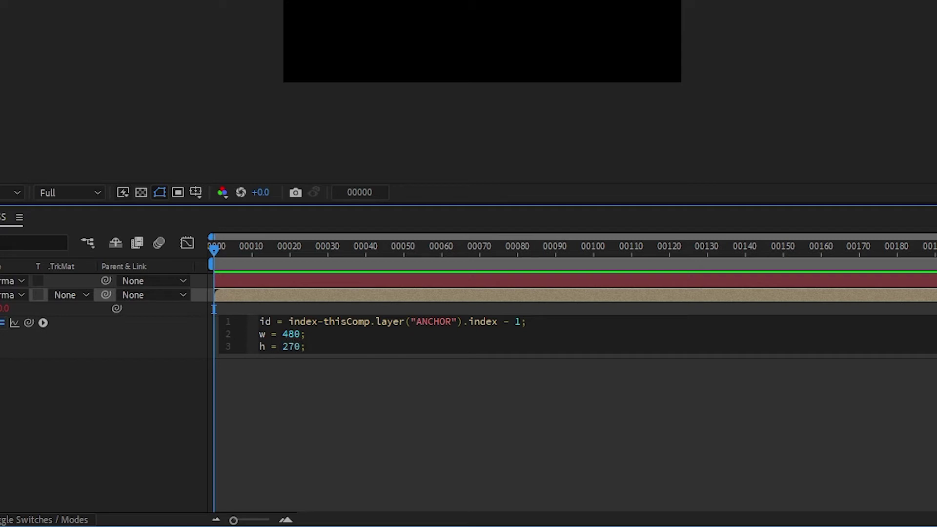
{"action": "key", "text": "Return"}
{"action": "type", "text": "itemsPerRow = 4;"}
{"action": "key", "text": "Return"}
{"action": "key", "text": "Return"}
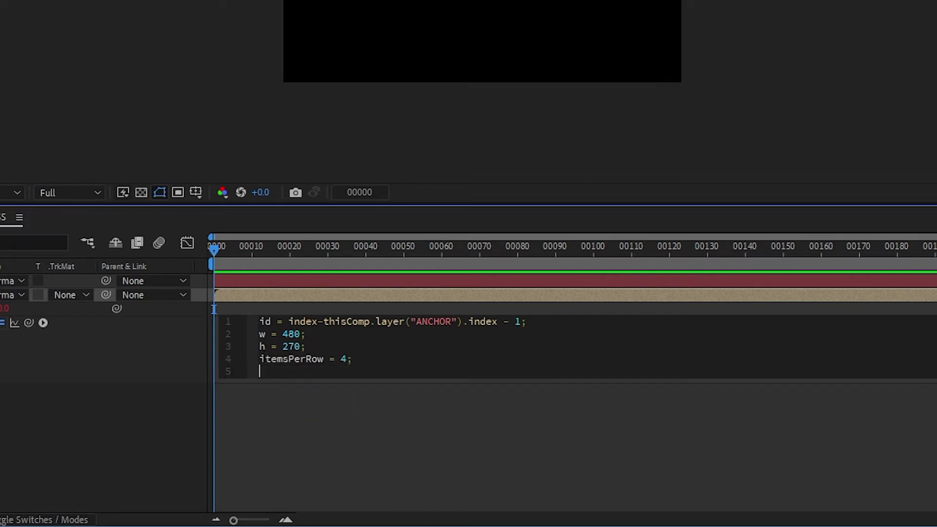
Complete the Position expression with x = id * w; and y = 0;, ending with the output [x,y], and apply it.
{"action": "type", "text": "[x,y"}
{"action": "key", "text": "Return"}
{"action": "key", "text": "Return"}
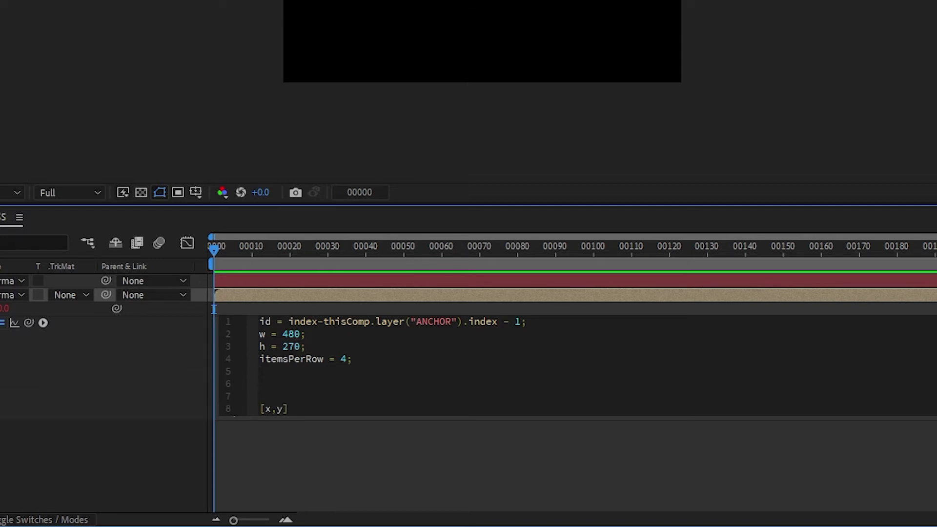
{"action": "key", "text": "Up"}
{"action": "type", "text": "x ="}
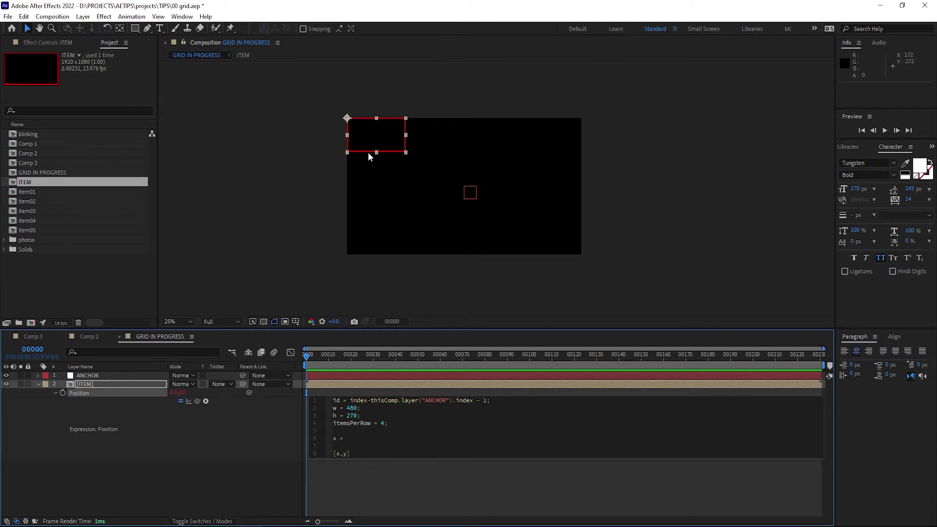
{"action": "type", "text": "id * "}
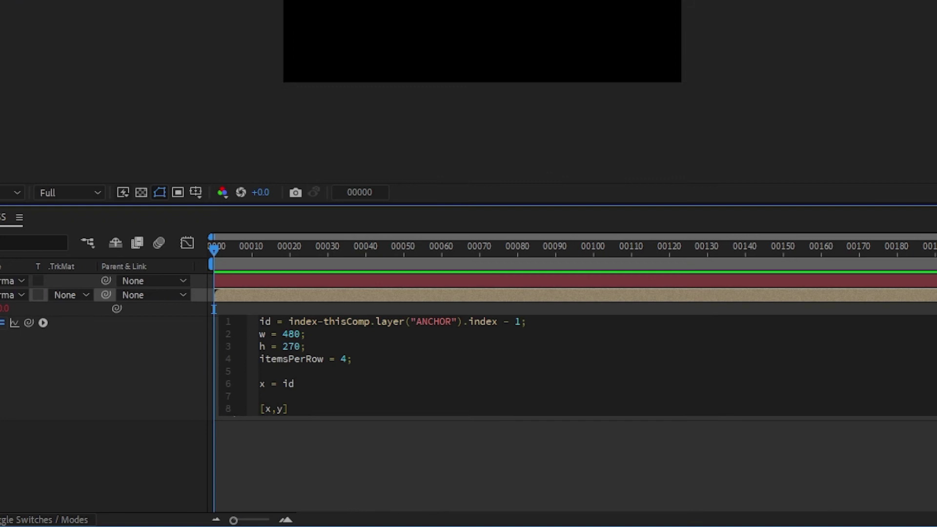
{"action": "type", "text": "w;"}
{"action": "key", "text": "Return"}
{"action": "type", "text": "y = 0"}
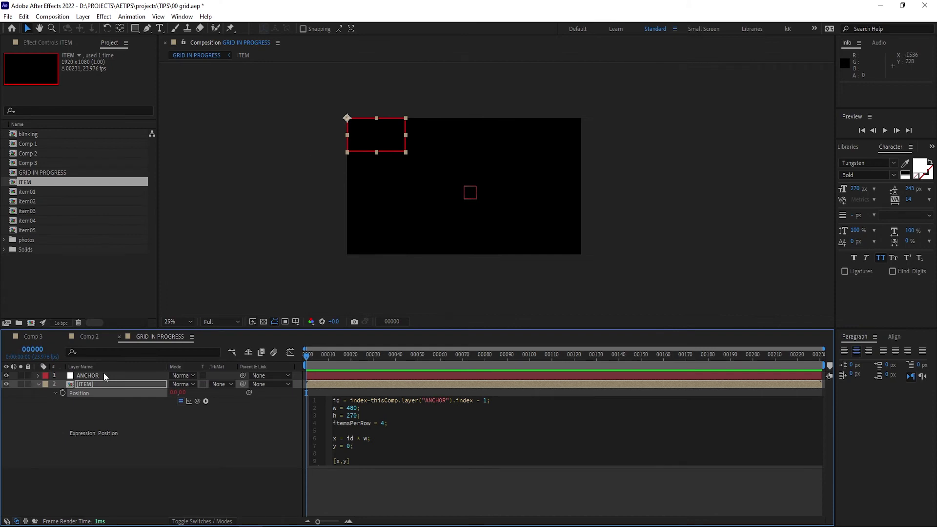
{"action": "left_click", "coordinate": [138, 461]}
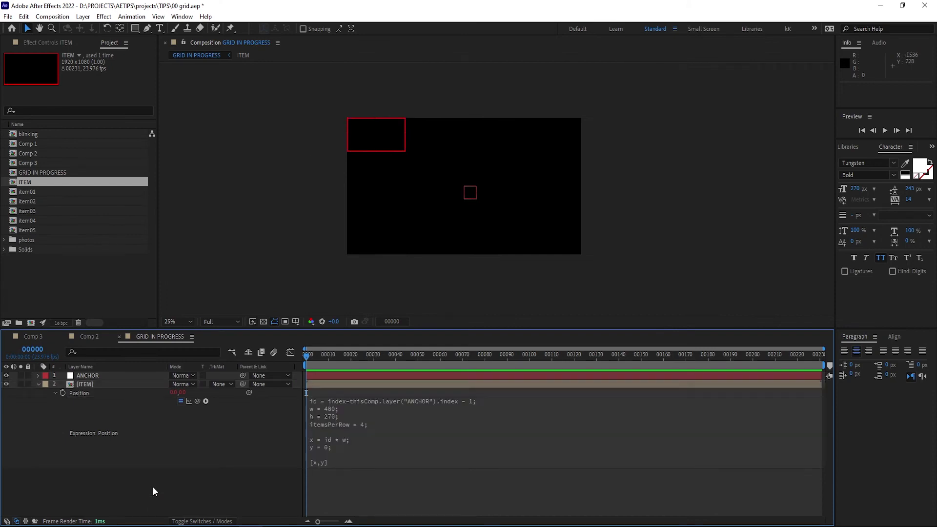
Duplicate the ITEM layer five times to test the horizontal spacing of the grid.
{"action": "left_click", "coordinate": [96, 384]}
{"action": "key", "text": "ctrl+d"}
{"action": "key", "text": "ctrl+d"}
{"action": "key", "text": "ctrl+d"}
{"action": "key", "text": "ctrl+d"}
{"action": "key", "text": "ctrl+d"}
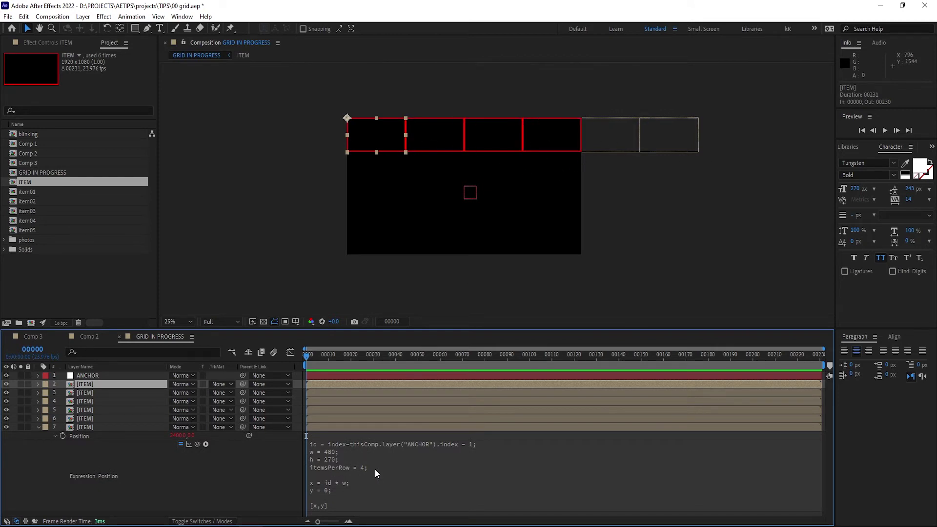
Delete the five duplicated ITEM layers, keeping the original with the visible expression.
{"action": "left_click", "coordinate": [601, 142]}
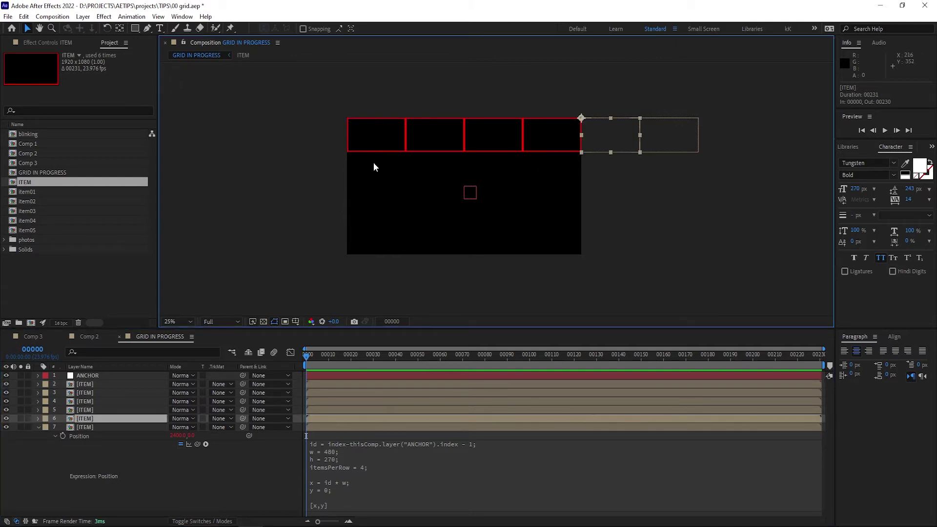
{"action": "left_click", "coordinate": [89, 386], "text": "shift"}
{"action": "key", "text": "Delete"}
Change the y line of the Position expression to y = id/itemsPerRow * h; and apply the edit.
{"action": "left_click", "coordinate": [349, 445]}
{"action": "key", "text": "BackSpace"}
{"action": "type", "text": "id/"}
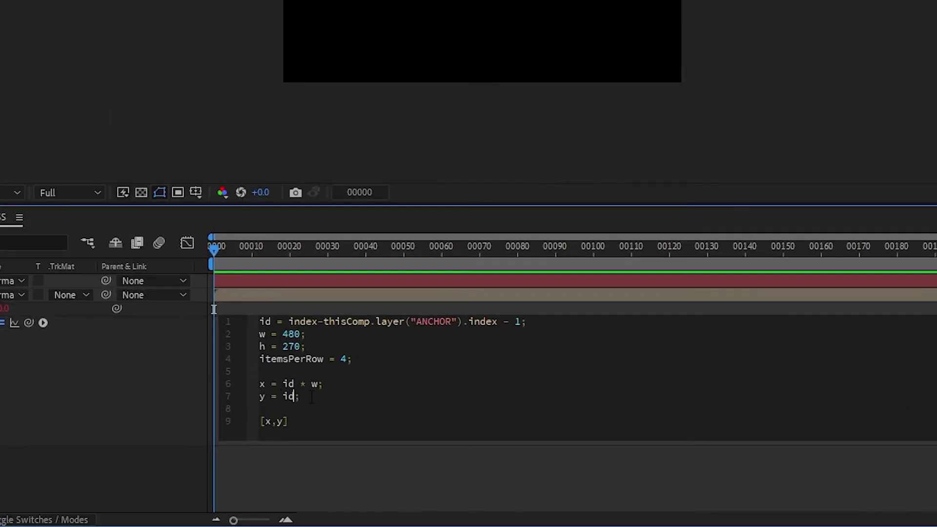
{"action": "type", "text": "itemsPer"}
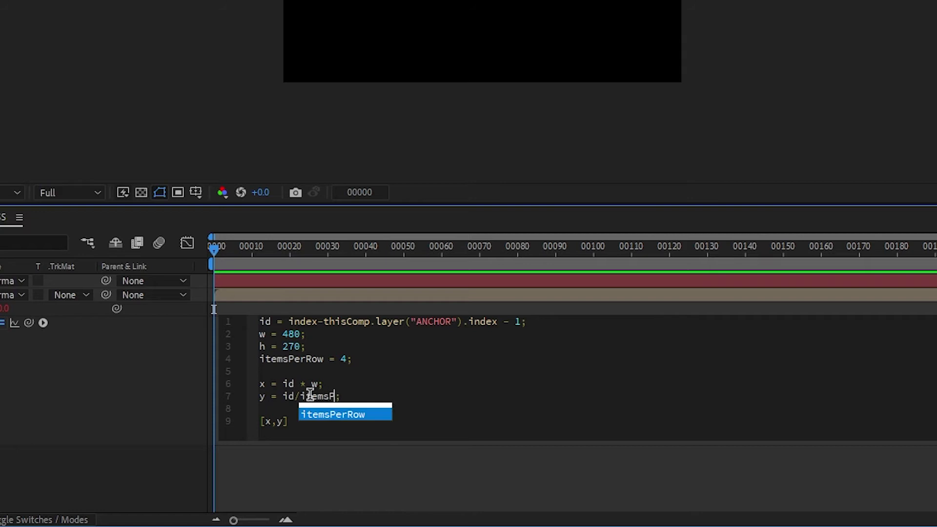
{"action": "type", "text": "Row "}
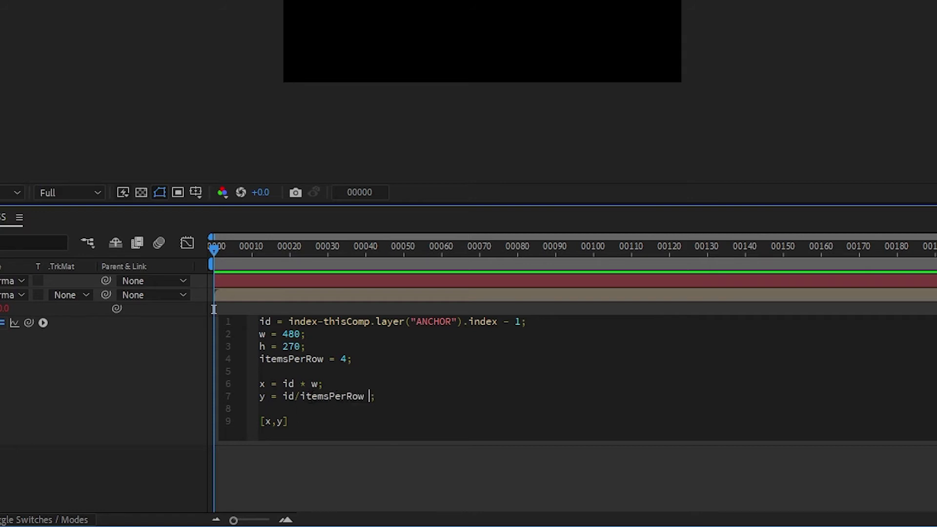
{"action": "type", "text": "* h"}
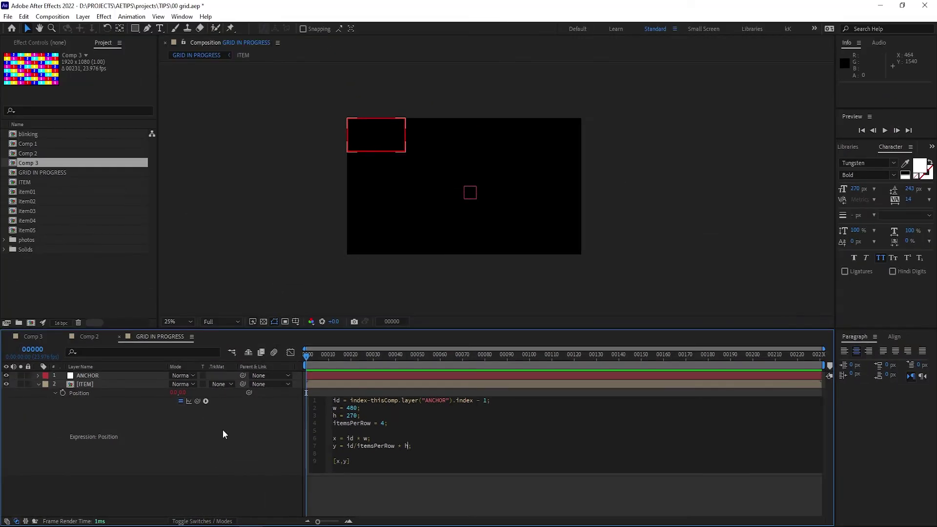
{"action": "left_click", "coordinate": [73, 375]}
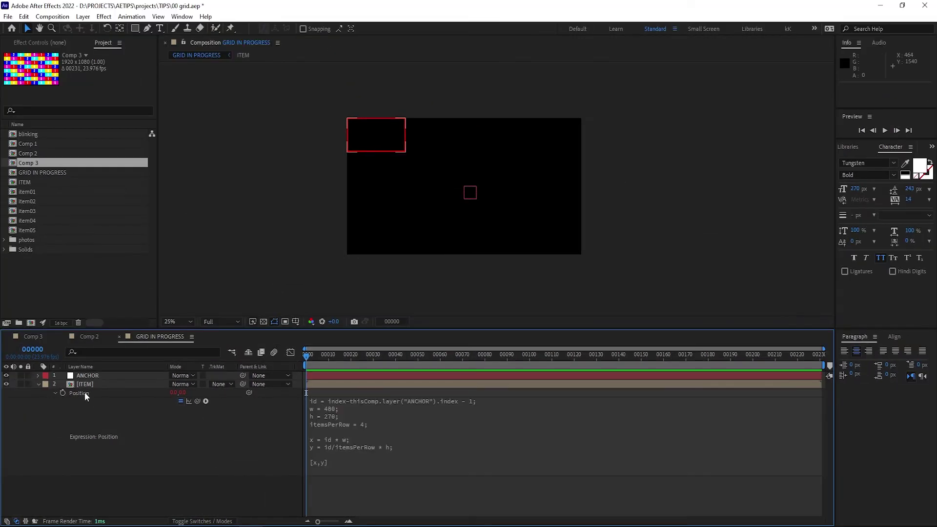
Duplicate the ITEM layer three times to test the vertical offsets, and delete the three duplicates.
{"action": "left_click", "coordinate": [84, 385]}
{"action": "key", "text": "ctrl+d"}
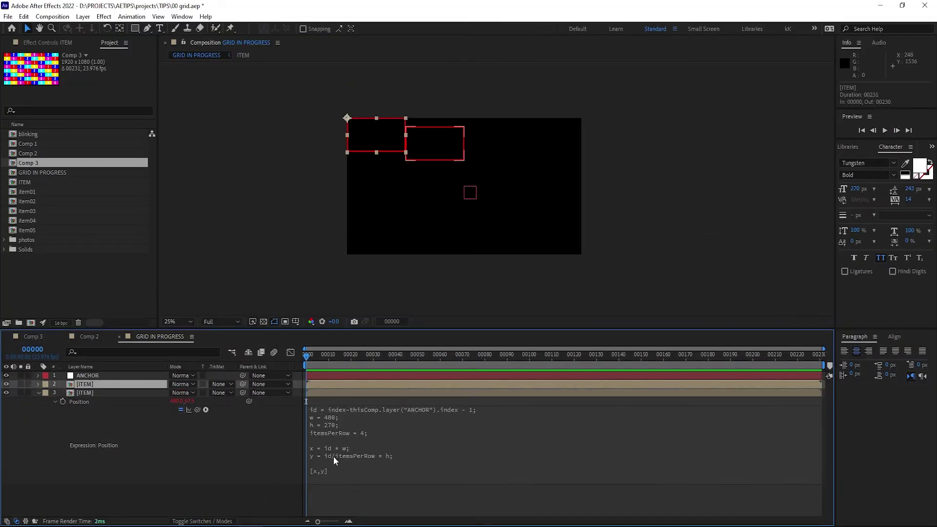
{"action": "key", "text": "ctrl+d"}
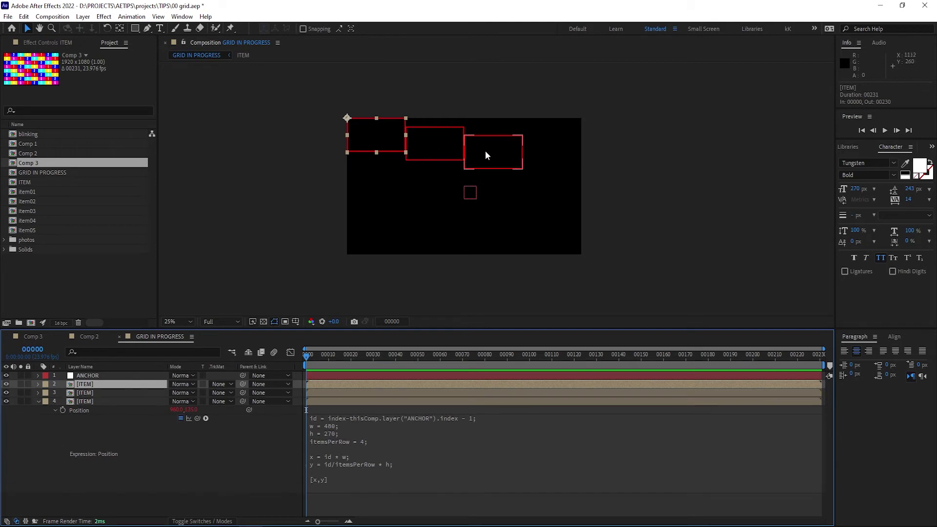
{"action": "key", "text": "ctrl+d"}
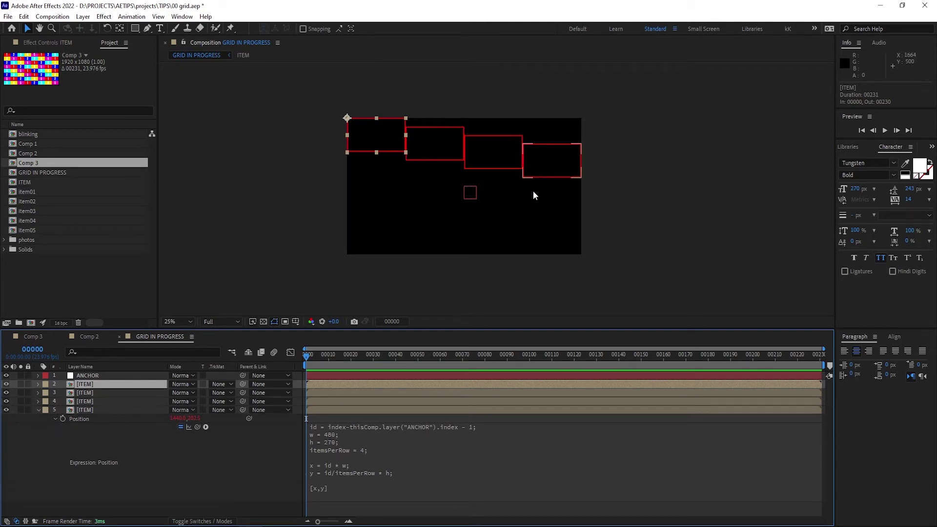
{"action": "left_click", "coordinate": [95, 401], "text": "shift"}
{"action": "key", "text": "Delete"}
Change the y line of the Position expression to y = Math.floor(id/itemsPerRow) * h; and apply the edit.
{"action": "left_click", "coordinate": [348, 446]}
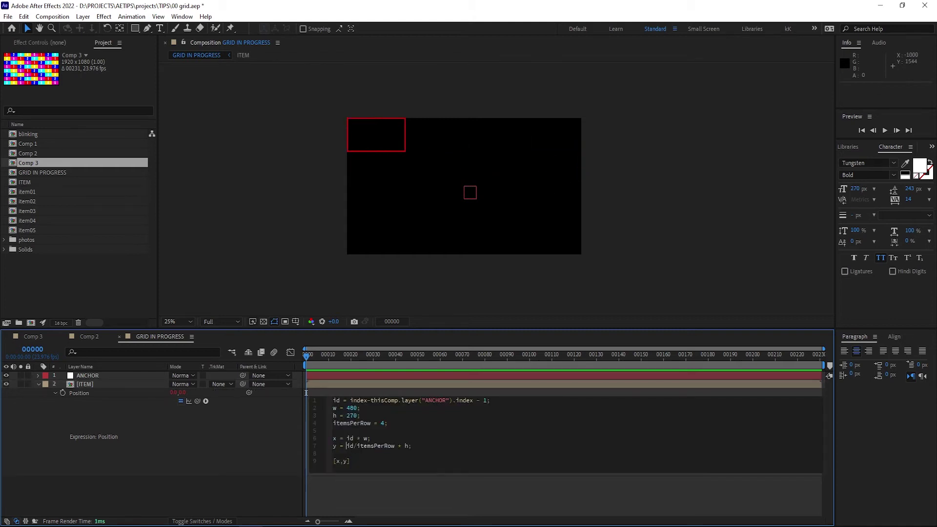
{"action": "type", "text": "Math.floor"}
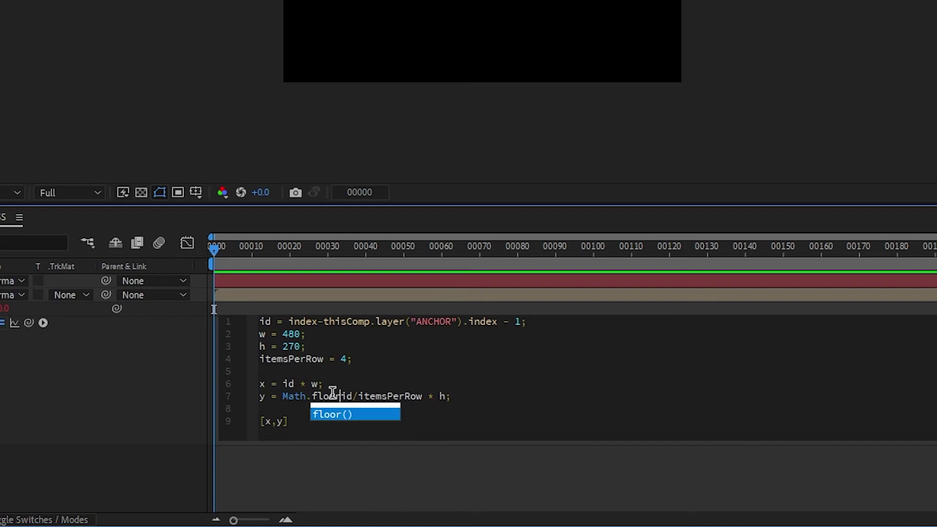
{"action": "type", "text": "("}
{"action": "type", "text": ")"}
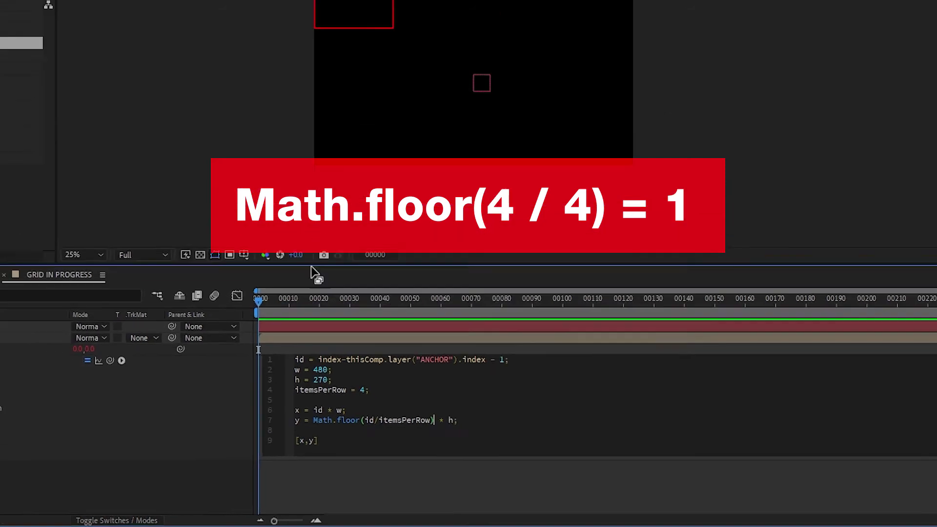
{"action": "left_click", "coordinate": [133, 425]}
Duplicate the ITEM layer eight times to test the row breaks, and delete the eight duplicates.
{"action": "left_click", "coordinate": [117, 385]}
{"action": "key", "text": "ctrl+d"}
{"action": "key", "text": "ctrl+d"}
{"action": "key", "text": "ctrl+d"}
{"action": "key", "text": "ctrl+d"}
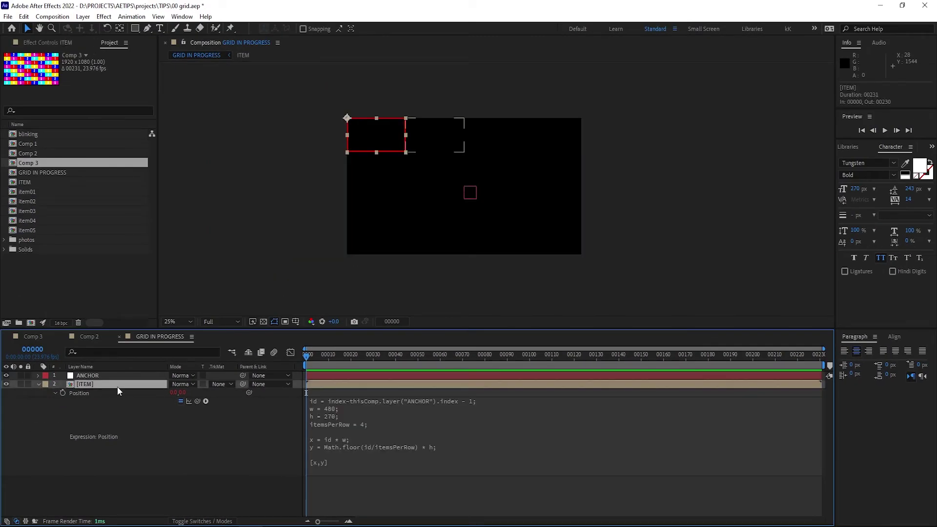
{"action": "key", "text": "ctrl+d"}
{"action": "key", "text": "ctrl+d"}
{"action": "key", "text": "ctrl+d"}
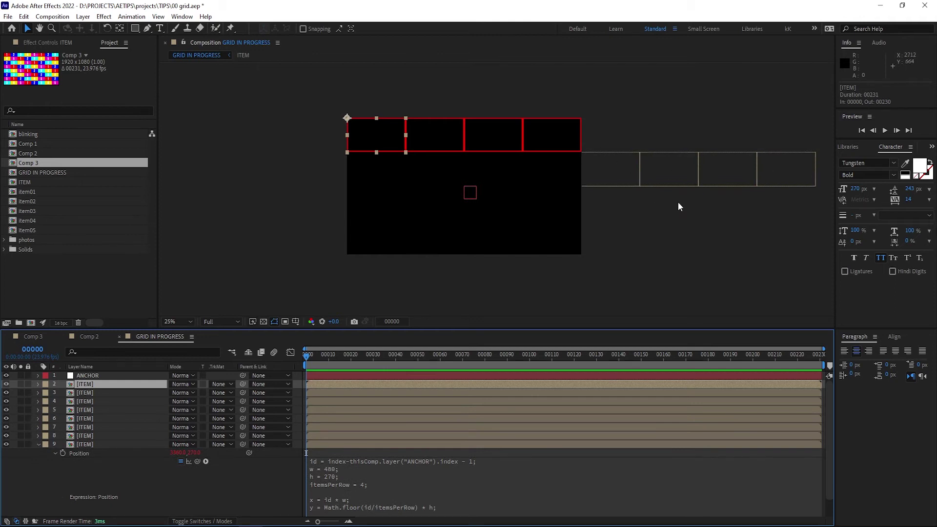
{"action": "key", "text": "ctrl+d"}
{"action": "left_click_drag", "start_coordinate": [787, 228], "coordinate": [759, 226]}
{"action": "key", "text": "v"}
{"action": "left_click", "coordinate": [80, 444], "text": "shift"}
{"action": "key", "text": "Delete"}
Change the x line of the ITEM Position expression to x = id % itemsPerRow * w; and apply the edit.
{"action": "left_click", "coordinate": [96, 385]}
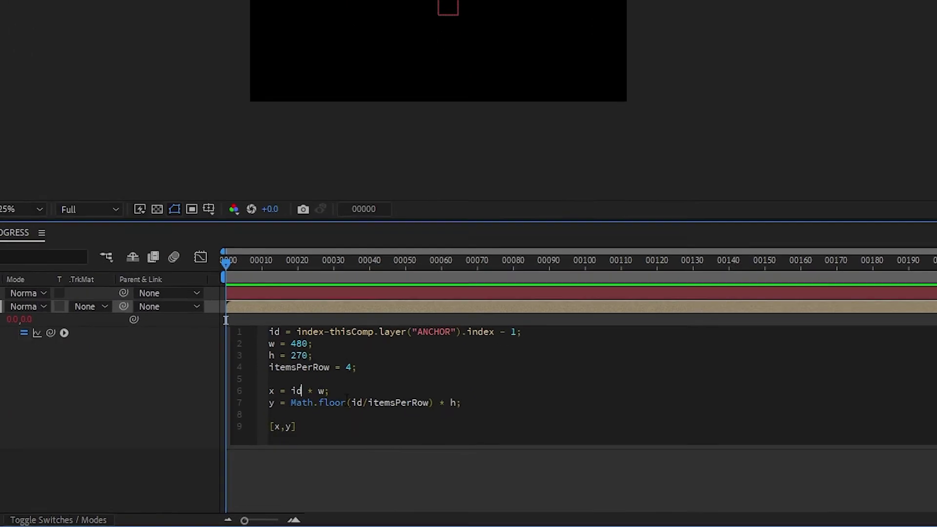
{"action": "type", "text": "%"}
{"action": "key", "text": "Left"}
{"action": "key", "text": "Right"}
{"action": "type", "text": "itemsPerRow"}
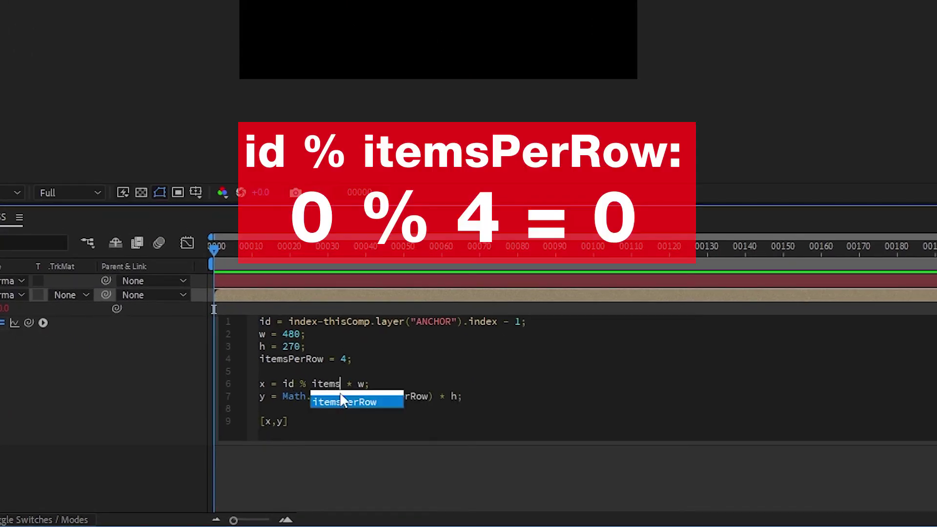
{"action": "left_click", "coordinate": [30, 400]}
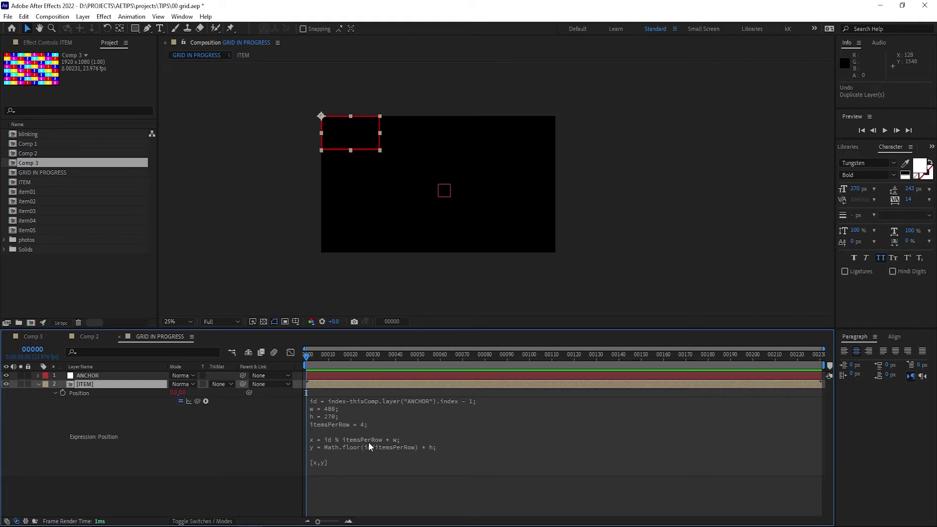
Duplicate the ITEM layer 15 times to test a full four-by-four grid, and remove the duplicates.
{"action": "key", "text": "ctrl+d"}
{"action": "key", "text": "ctrl+d"}
{"action": "key", "text": "ctrl+d"}
{"action": "key", "text": "ctrl+d"}
{"action": "key", "text": "ctrl+d"}
{"action": "key", "text": "ctrl+d"}
{"action": "key", "text": "ctrl+d"}
{"action": "key", "text": "ctrl+d"}
{"action": "key", "text": "ctrl+d"}
{"action": "key", "text": "ctrl+d"}
{"action": "key", "text": "ctrl+d"}
{"action": "key", "text": "ctrl+d"}
{"action": "key", "text": "ctrl+d"}
{"action": "key", "text": "ctrl+d"}
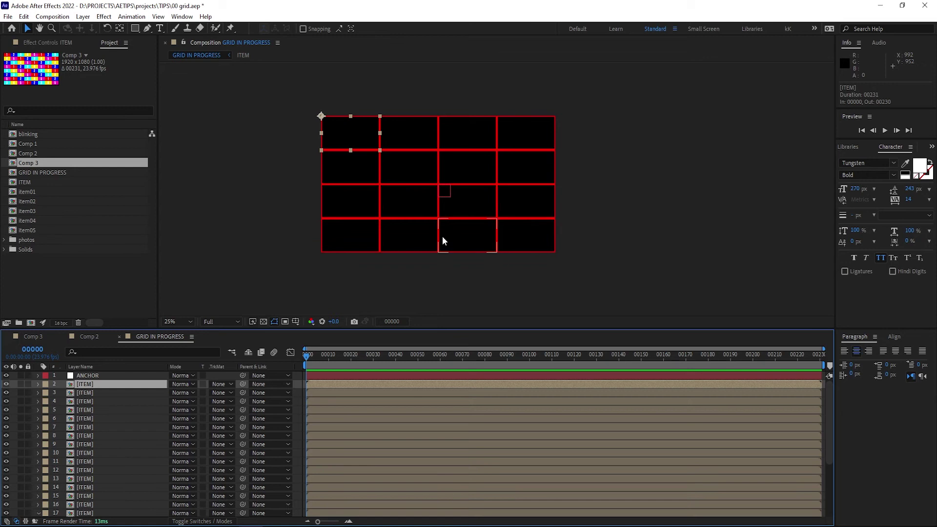
{"action": "scroll", "coordinate": [119, 430], "scroll_direction": "down", "scroll_amount": 4}
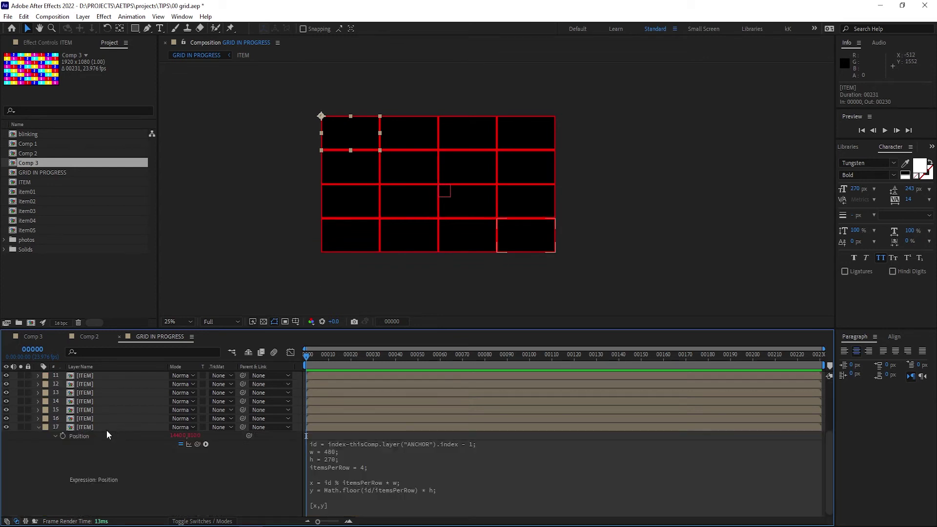
{"action": "left_click", "coordinate": [93, 428], "text": "shift"}
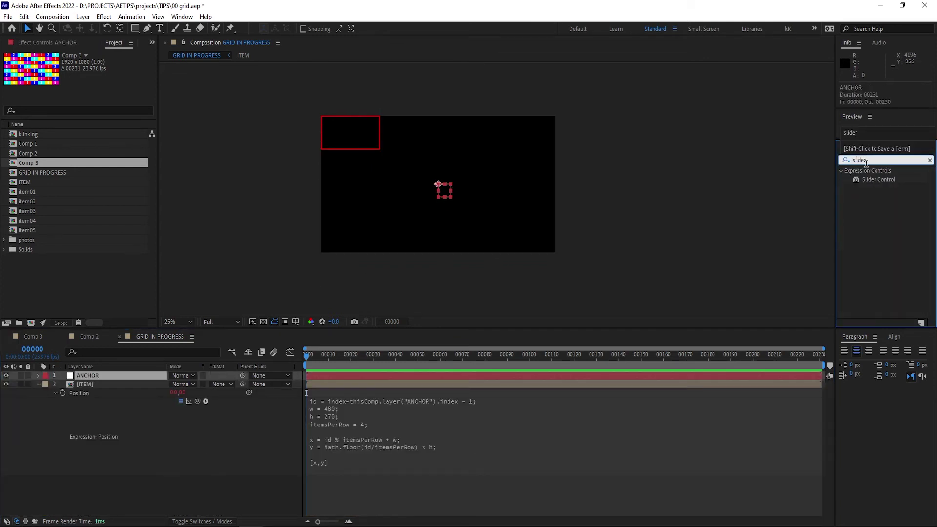
Add a Slider Control named width to the ANCHOR layer and link w in the Position expression to its slider.
{"action": "double_click", "coordinate": [879, 179]}
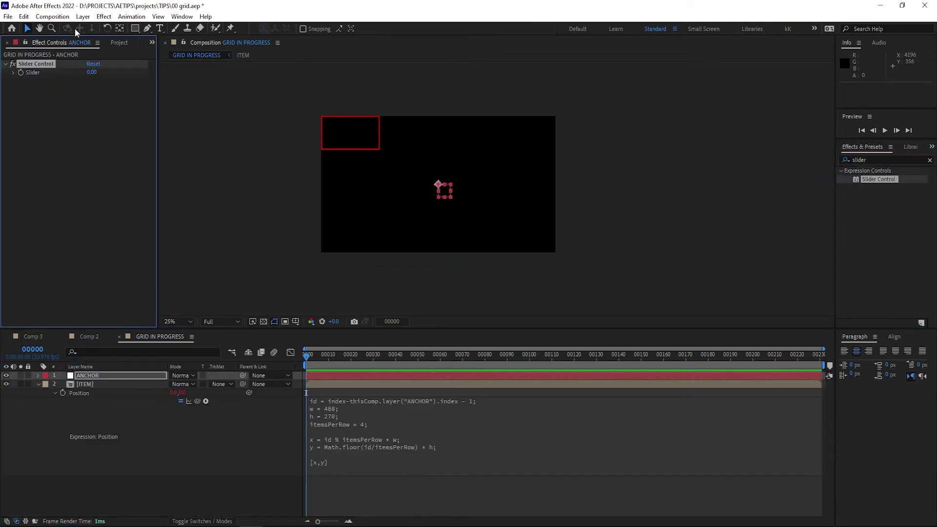
{"action": "key", "text": "Return"}
{"action": "type", "text": "width"}
{"action": "key", "text": "Return"}
{"action": "left_click", "coordinate": [352, 409]}
{"action": "double_click", "coordinate": [352, 409]}
{"action": "key", "text": "BackSpace"}
{"action": "left_click_drag", "start_coordinate": [197, 402], "coordinate": [39, 73]}
Duplicate the width slider control, rename the copy height, and link h in the Position expression to its slider.
{"action": "left_click", "coordinate": [23, 63]}
{"action": "key", "text": "ctrl+d"}
{"action": "key", "text": "Return"}
{"action": "key", "text": "Return"}
{"action": "type", "text": "height"}
{"action": "key", "text": "Return"}
{"action": "double_click", "coordinate": [331, 417]}
{"action": "left_click_drag", "start_coordinate": [198, 401], "coordinate": [34, 83]}
Duplicate the height slider control as items per row and link itemsPerRow in the Position expression to its slider.
{"action": "key", "text": "ctrl+d"}
{"action": "key", "text": "Return"}
{"action": "type", "text": "items per row"}
{"action": "key", "text": "Return"}
{"action": "double_click", "coordinate": [383, 424]}
{"action": "left_click_drag", "start_coordinate": [197, 402], "coordinate": [37, 107]}
Set the ANCHOR sliders to width 480, height 270 and items per row 4.
{"action": "left_click", "coordinate": [91, 72]}
{"action": "type", "text": "480"}
{"action": "key", "text": "Return"}
{"action": "type", "text": "270"}
{"action": "key", "text": "Return"}
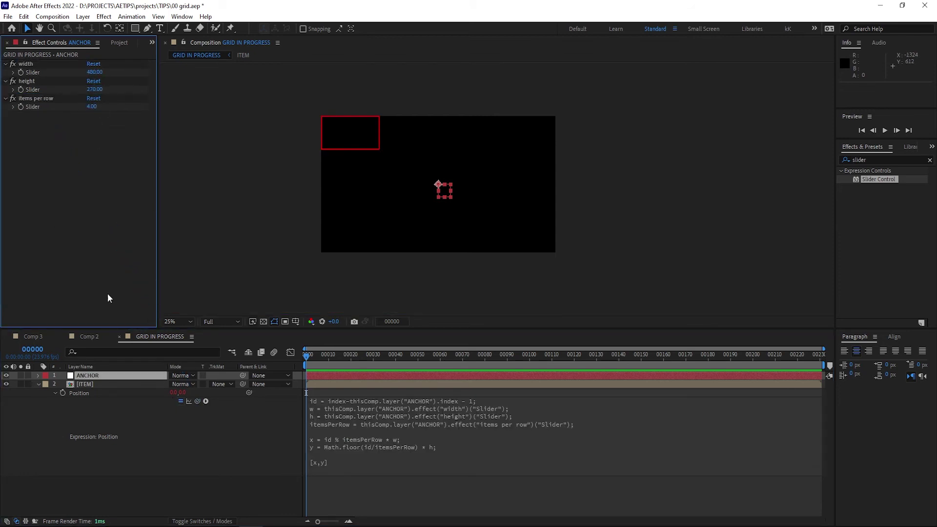
Duplicate the ITEM layer twelve times to populate the slider-driven grid.
{"action": "left_click", "coordinate": [107, 384]}
{"action": "key", "text": "ctrl+d"}
{"action": "key", "text": "ctrl+d"}
{"action": "key", "text": "ctrl+d"}
{"action": "key", "text": "ctrl+d"}
{"action": "key", "text": "ctrl+d"}
{"action": "key", "text": "ctrl+d"}
{"action": "key", "text": "ctrl+d"}
{"action": "key", "text": "ctrl+d"}
{"action": "key", "text": "ctrl+d"}
{"action": "key", "text": "ctrl+d"}
{"action": "key", "text": "ctrl+d"}
{"action": "key", "text": "ctrl+d"}
Try other values for ANCHOR's width and height sliders, and undo both changes.
{"action": "left_click", "coordinate": [87, 376]}
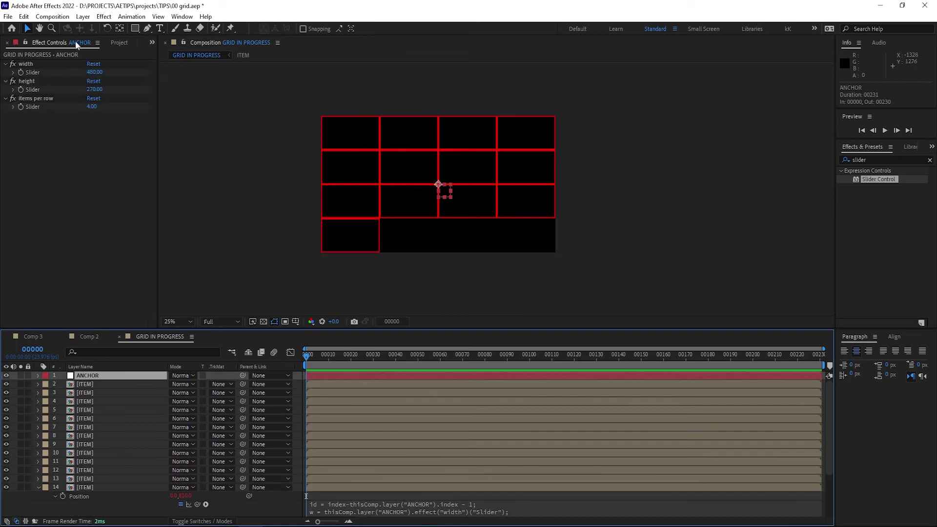
{"action": "left_click_drag", "start_coordinate": [97, 72], "coordinate": [69, 77]}
{"action": "left_click_drag", "start_coordinate": [94, 90], "coordinate": [141, 89]}
{"action": "key", "text": "ctrl+z"}
{"action": "key", "text": "ctrl+z"}
Set ANCHOR's items per row slider to 5 and its Position to 0, 0.
{"action": "left_click_drag", "start_coordinate": [92, 107], "coordinate": [95, 107]}
{"action": "key", "text": "p"}
{"action": "left_click", "coordinate": [176, 384]}
{"action": "type", "text": "0.0"}
{"action": "key", "text": "Tab"}
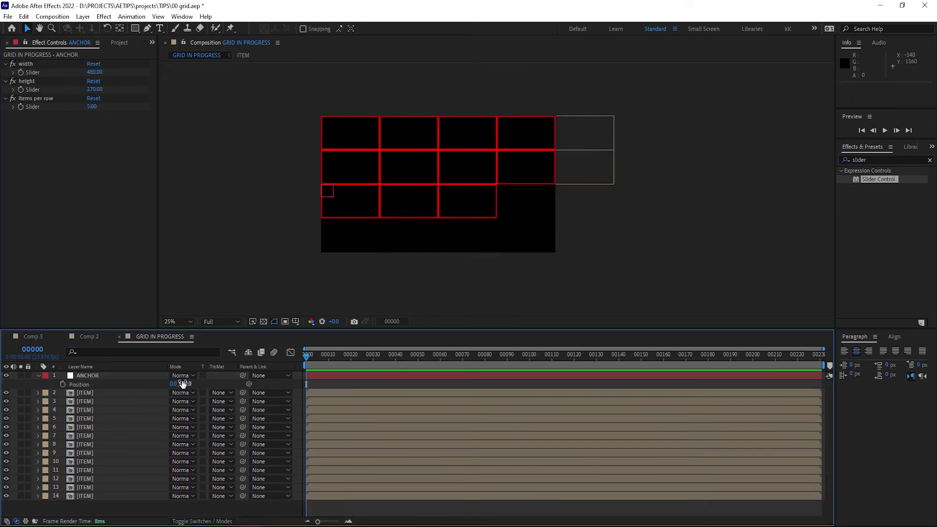
{"action": "type", "text": "0"}
{"action": "key", "text": "Return"}
Parent all 13 ITEM layers to the ANCHOR layer.
{"action": "left_click", "coordinate": [96, 393]}
{"action": "left_click", "coordinate": [146, 496], "text": "shift"}
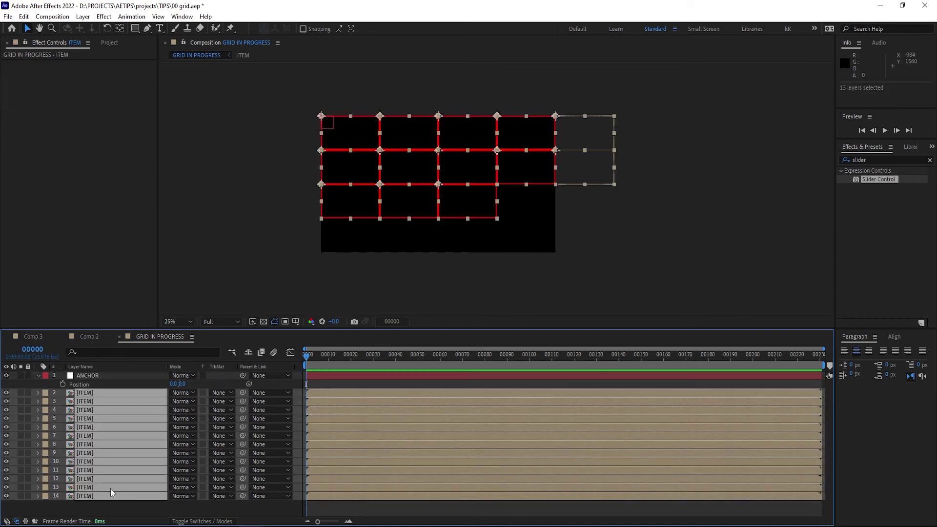
{"action": "left_click_drag", "start_coordinate": [243, 392], "coordinate": [112, 374]}
Scale ANCHOR to 79.7% and duplicate eleven of the ITEM layers to fill the frame with the grid.
{"action": "left_click", "coordinate": [112, 374]}
{"action": "key", "text": "s"}
{"action": "mouse_move", "coordinate": [209, 384]}
{"action": "left_mouse_down"}
{"action": "mouse_move", "coordinate": [193, 387]}
{"action": "mouse_move", "coordinate": [204, 389]}
{"action": "left_mouse_up"}
{"action": "left_click_drag", "start_coordinate": [106, 502], "coordinate": [93, 413]}
{"action": "key", "text": "ctrl+d"}
Replace ITEM layers 3 and 4 with item01 and item02, and restack item01 as layer 4 and item02 as layer 15.
{"action": "left_click", "coordinate": [101, 402]}
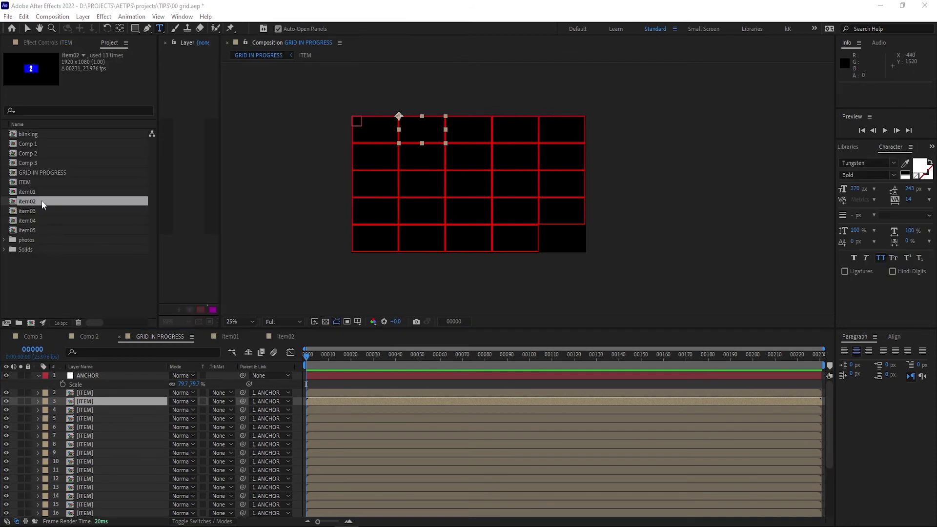
{"action": "left_click_drag", "start_coordinate": [40, 195], "coordinate": [92, 413]}
{"action": "left_click", "coordinate": [84, 410]}
{"action": "scroll", "coordinate": [422, 131], "scroll_direction": "up", "scroll_amount": 2}
{"action": "scroll", "coordinate": [423, 132], "scroll_direction": "down", "scroll_amount": 2}
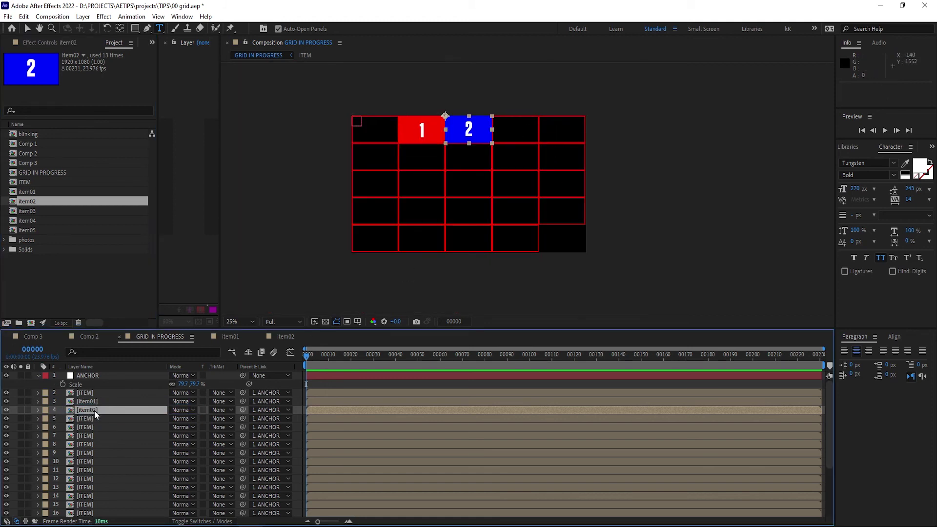
{"action": "left_click_drag", "start_coordinate": [94, 411], "coordinate": [88, 442]}
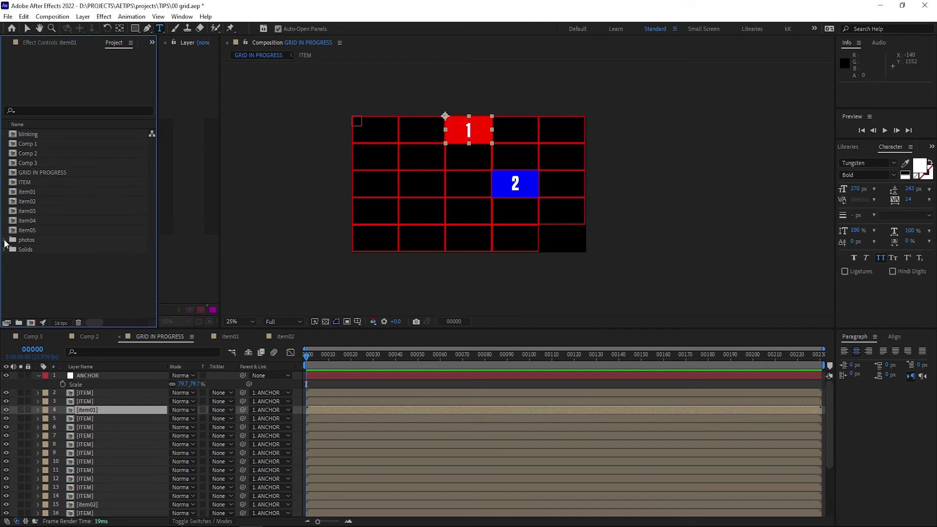
Expand the photos folder in the project and select its first photo.
{"action": "left_click", "coordinate": [4, 240]}
{"action": "left_click", "coordinate": [70, 146]}
{"action": "scroll", "coordinate": [75, 254], "scroll_direction": "down", "scroll_amount": 3}
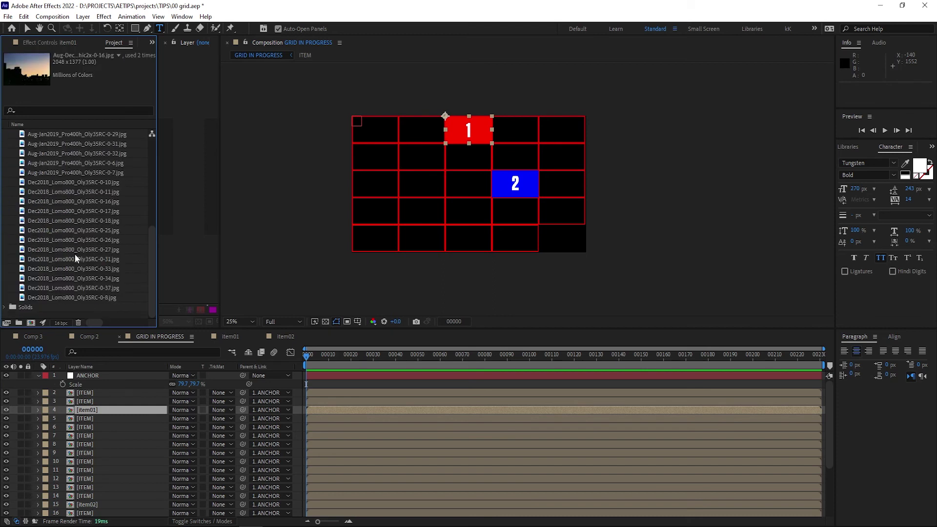
{"action": "scroll", "coordinate": [69, 271], "scroll_direction": "up", "scroll_amount": 6}
Copy only the Position expression of the first ITEM layer, and delete all layers except ANCHOR.
{"action": "left_click", "coordinate": [107, 393]}
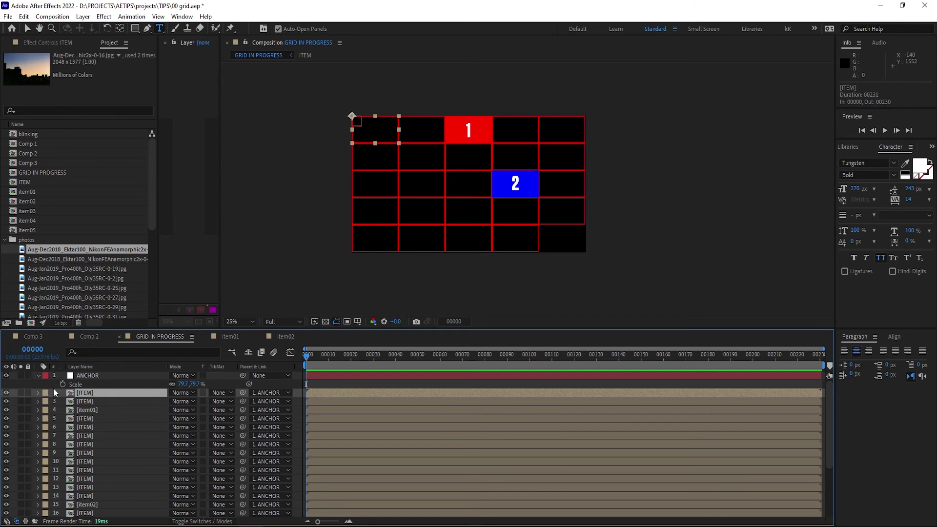
{"action": "key", "text": "p"}
{"action": "left_click", "coordinate": [23, 16]}
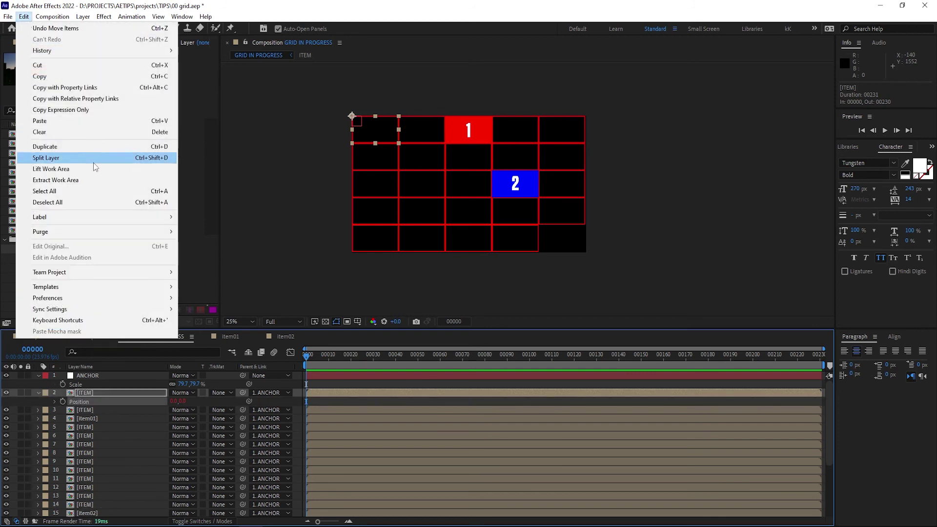
{"action": "left_click", "coordinate": [91, 191]}
{"action": "scroll", "coordinate": [96, 514], "scroll_direction": "down", "scroll_amount": 5}
{"action": "key", "text": "Delete"}
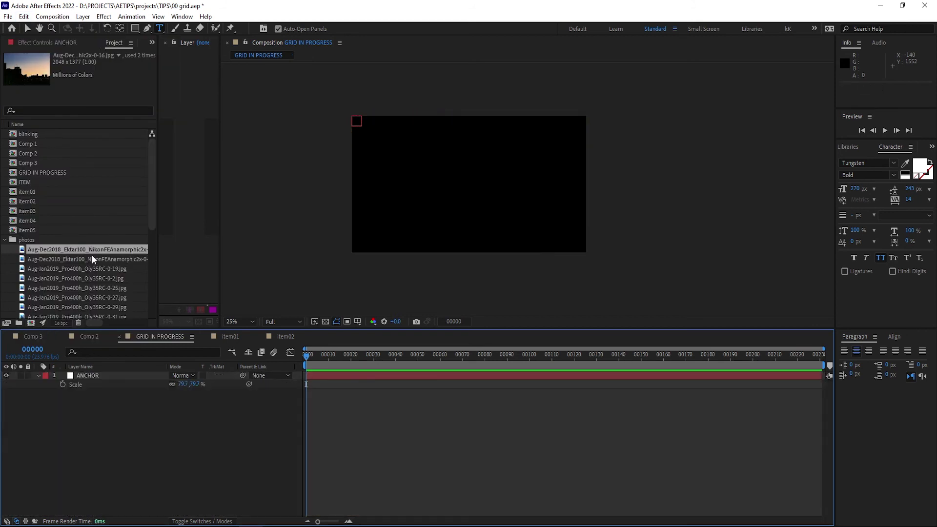
Add all images from the photos folder below ANCHOR and paste the copied Position expression onto them.
{"action": "scroll", "coordinate": [92, 255], "scroll_direction": "down", "scroll_amount": 6}
{"action": "left_click", "coordinate": [77, 299], "text": "shift"}
{"action": "left_click_drag", "start_coordinate": [77, 299], "coordinate": [180, 410]}
{"action": "left_click", "coordinate": [24, 16]}
{"action": "left_click", "coordinate": [69, 123]}
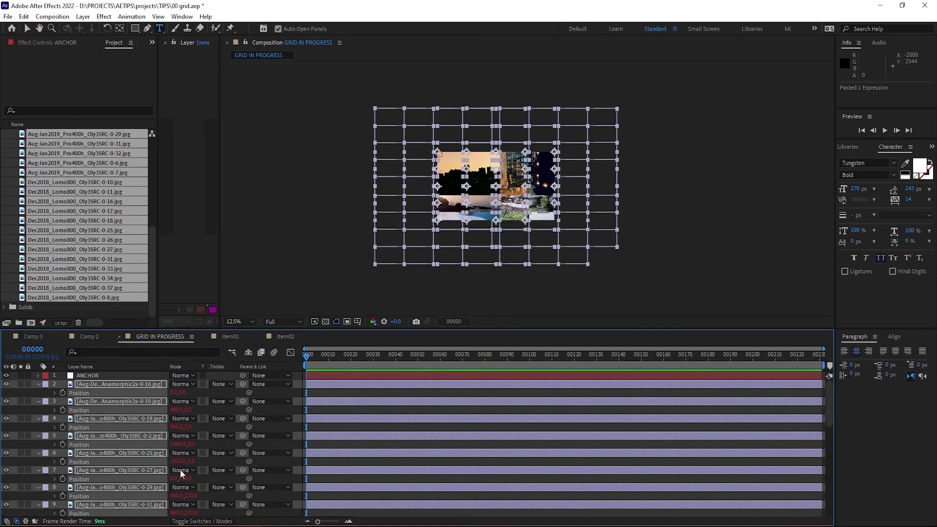
Scale all the photo layers to 23%.
{"action": "left_click", "coordinate": [38, 384]}
{"action": "key", "text": "s"}
{"action": "left_click_drag", "start_coordinate": [188, 393], "coordinate": [151, 401]}
{"action": "key", "text": "period"}
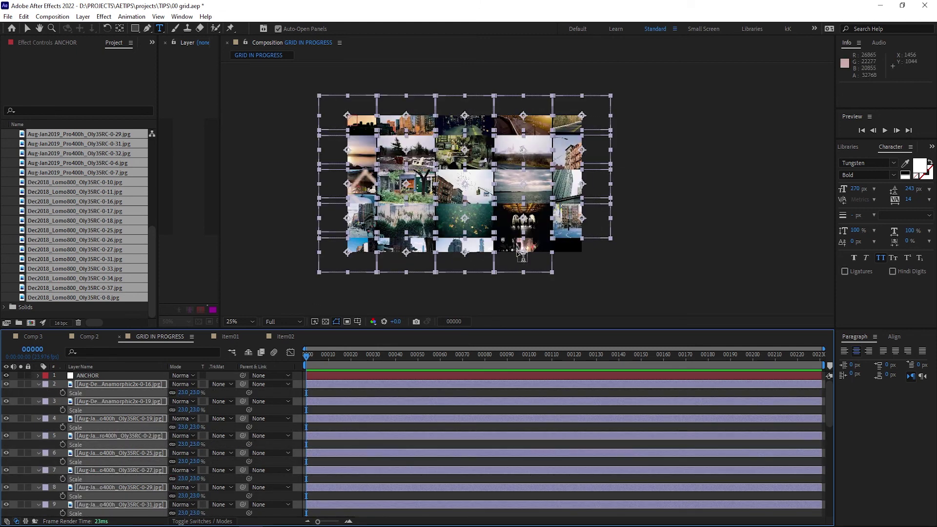
Set the Anchor Point of all the photo layers to 0, 0.
{"action": "key", "text": "a"}
{"action": "left_click", "coordinate": [177, 393]}
{"action": "type", "text": "0"}
{"action": "key", "text": "Tab"}
{"action": "type", "text": "0"}
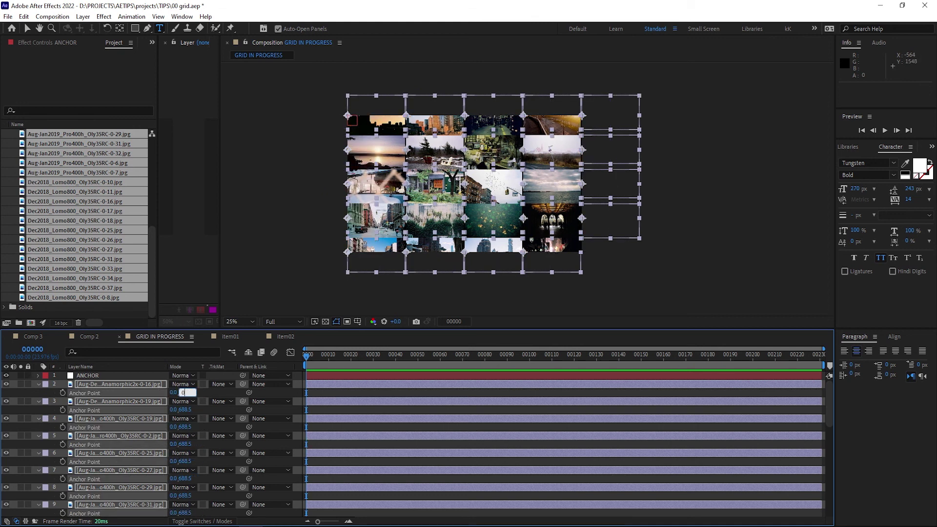
{"action": "key", "text": "Return"}
{"action": "key", "text": "a"}
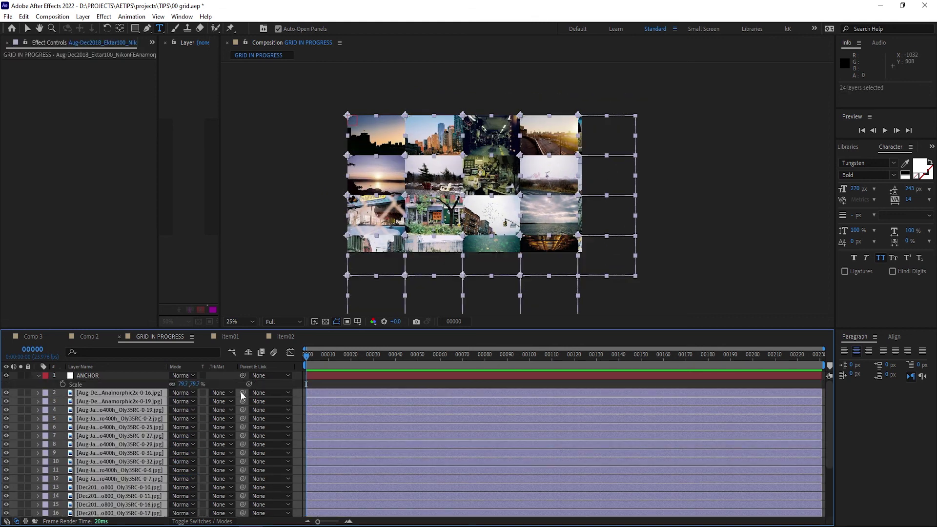
Parent all the photo layers to ANCHOR and scale ANCHOR to 77.4%.
{"action": "left_click_drag", "start_coordinate": [243, 393], "coordinate": [116, 376]}
{"action": "left_click_drag", "start_coordinate": [188, 384], "coordinate": [174, 385]}
{"action": "scroll", "coordinate": [329, 218], "scroll_direction": "up", "scroll_amount": 2}
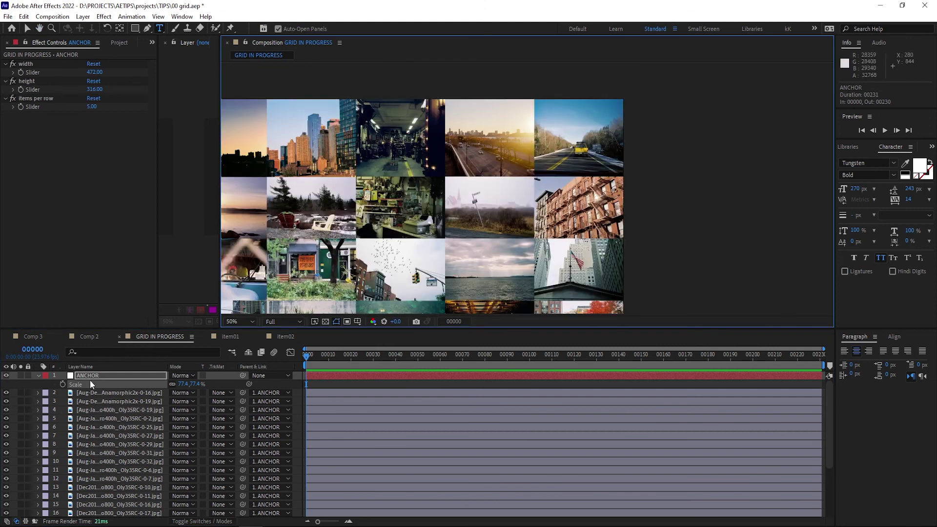